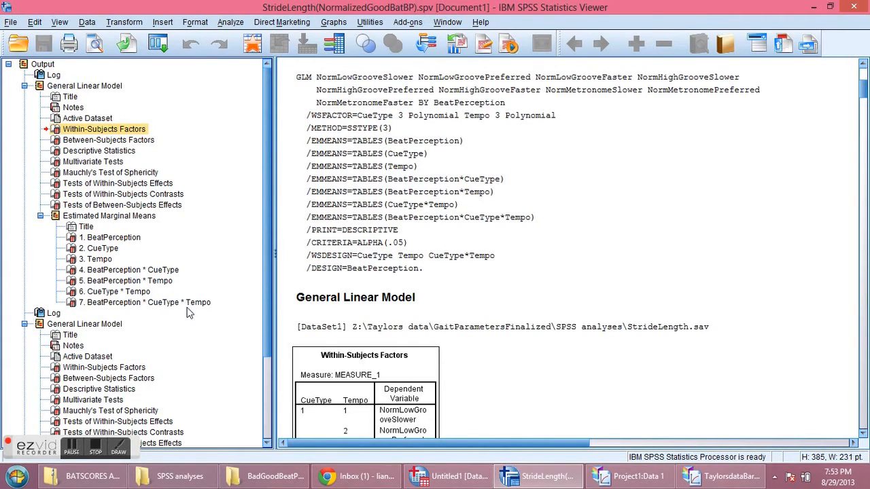
Step: Copy the BeatPerception * CueType * Tempo estimated marginal means table from the first General Linear Model output
{"action": "left_click", "coordinate": [192, 303]}
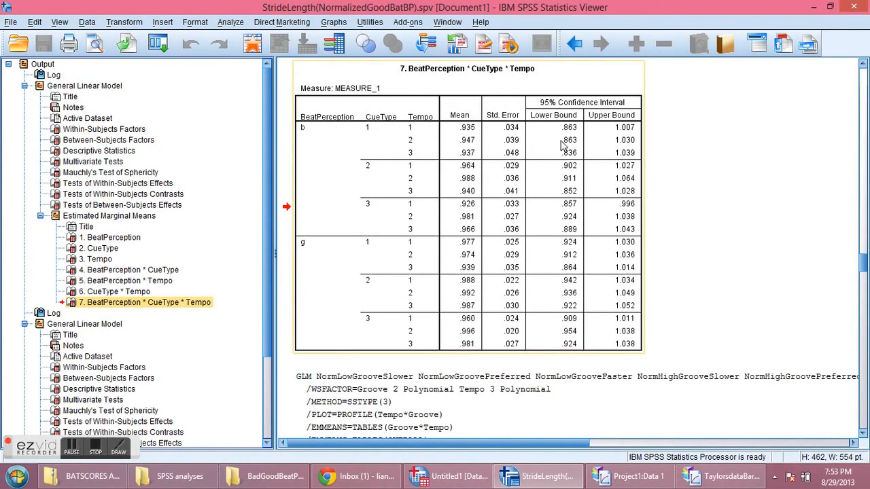
{"action": "right_click", "coordinate": [511, 140]}
{"action": "left_click", "coordinate": [513, 154]}
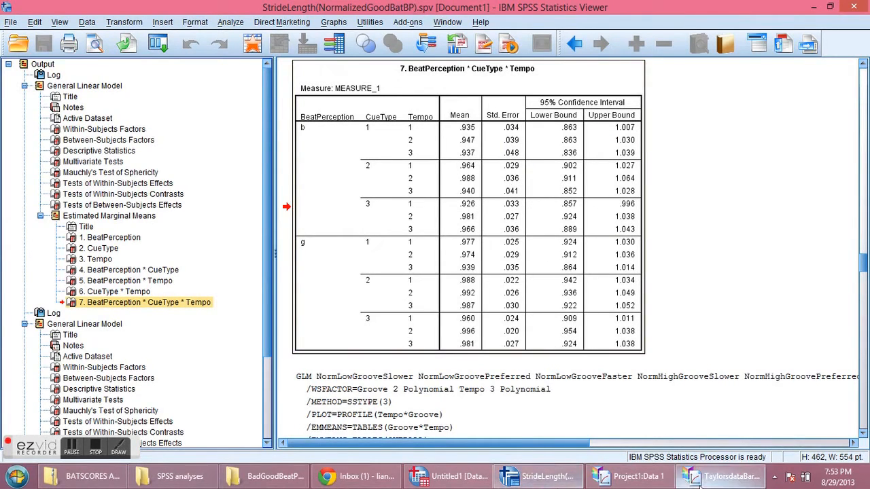
Step: Switch to GraphPad Prism and create a new project with an XY table only, no graph, for precalculated Mean & SEM values
{"action": "left_click", "coordinate": [724, 476]}
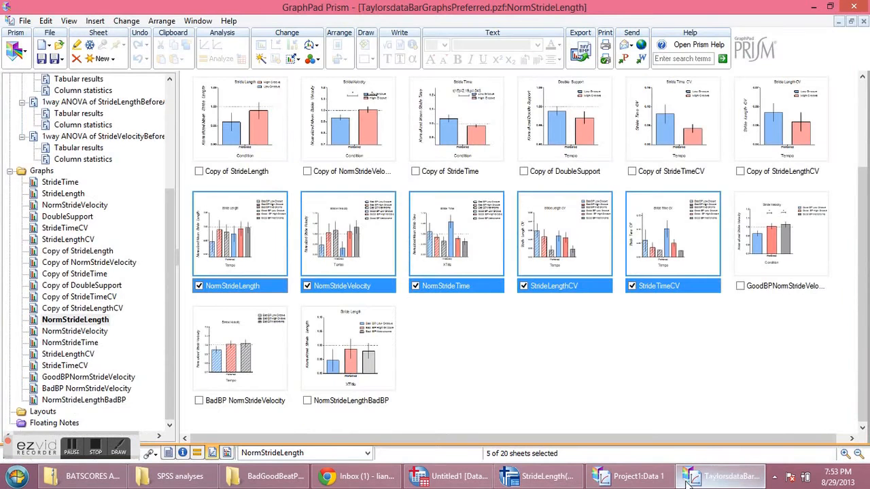
{"action": "left_click", "coordinate": [656, 479]}
{"action": "left_click", "coordinate": [48, 45]}
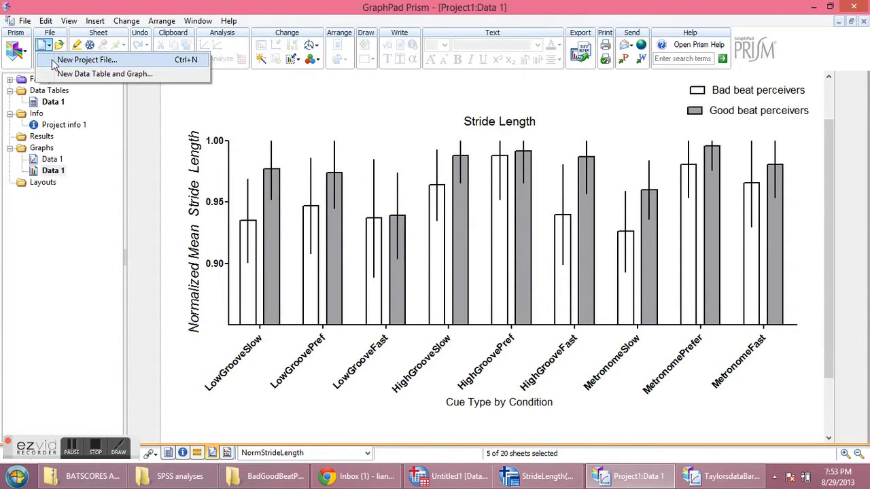
{"action": "left_click", "coordinate": [54, 60]}
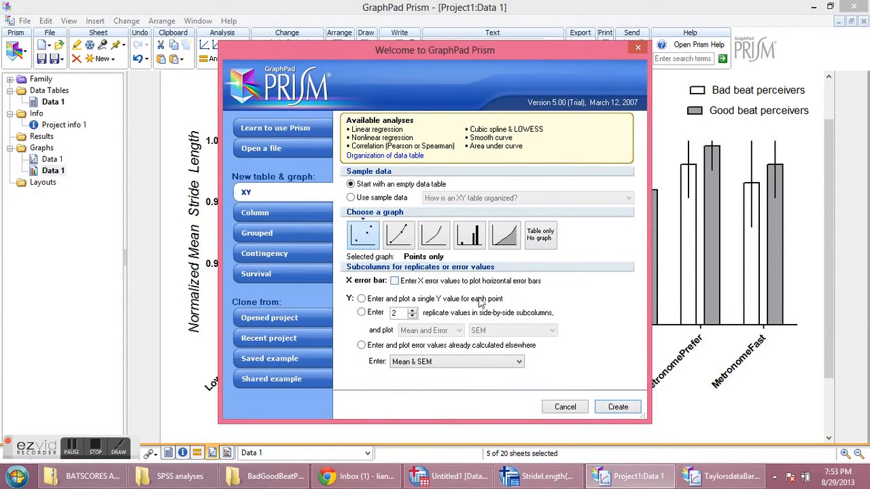
{"action": "left_click", "coordinate": [543, 245]}
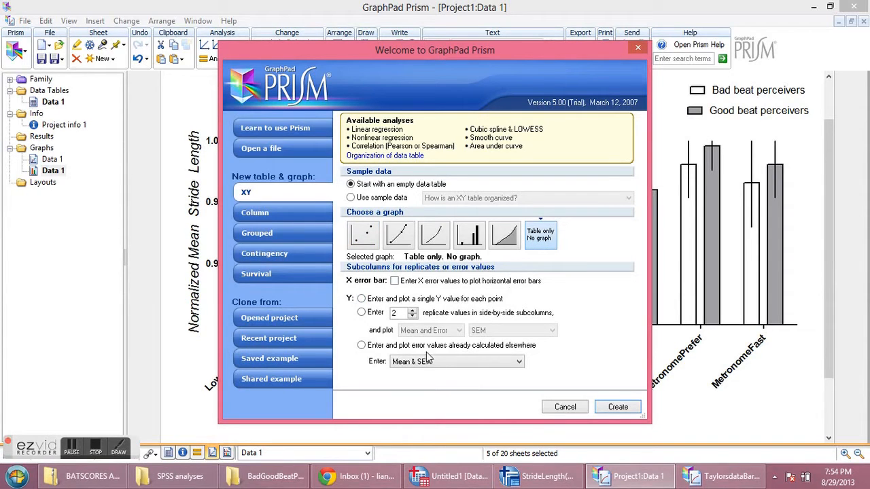
{"action": "left_click", "coordinate": [406, 348]}
{"action": "left_click", "coordinate": [614, 410]}
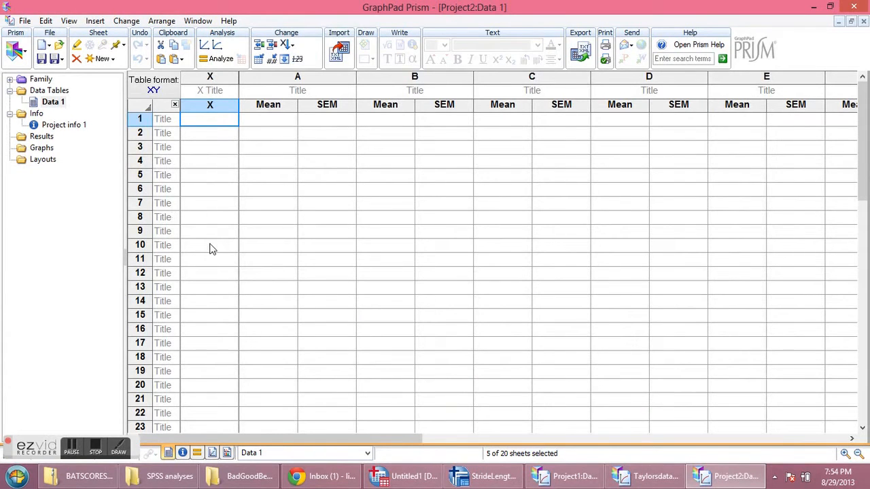
Step: Paste the copied marginal means table into the data table, starting at the row 11 title
{"action": "left_click", "coordinate": [160, 259]}
{"action": "right_click", "coordinate": [160, 259]}
{"action": "left_click", "coordinate": [191, 48]}
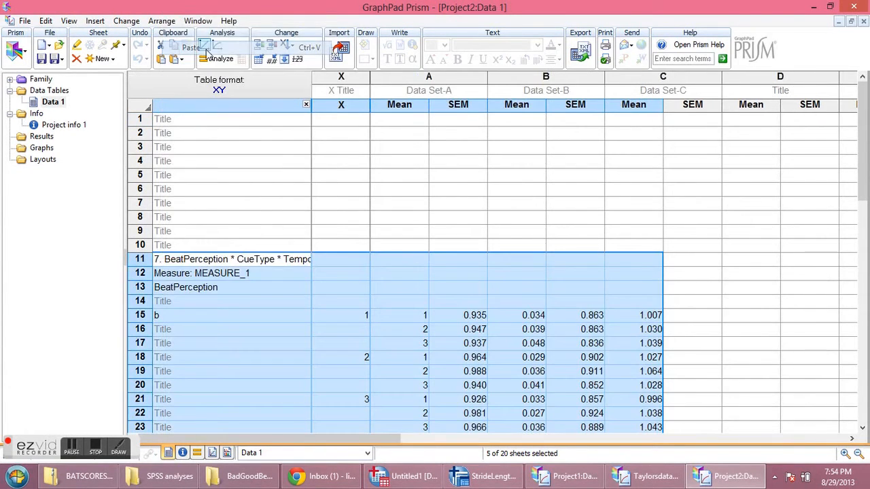
Step: Delete the lower and upper confidence bound values from rows 15 to 32 of the pasted data
{"action": "scroll", "coordinate": [308, 233], "scroll_direction": "down", "scroll_amount": 1}
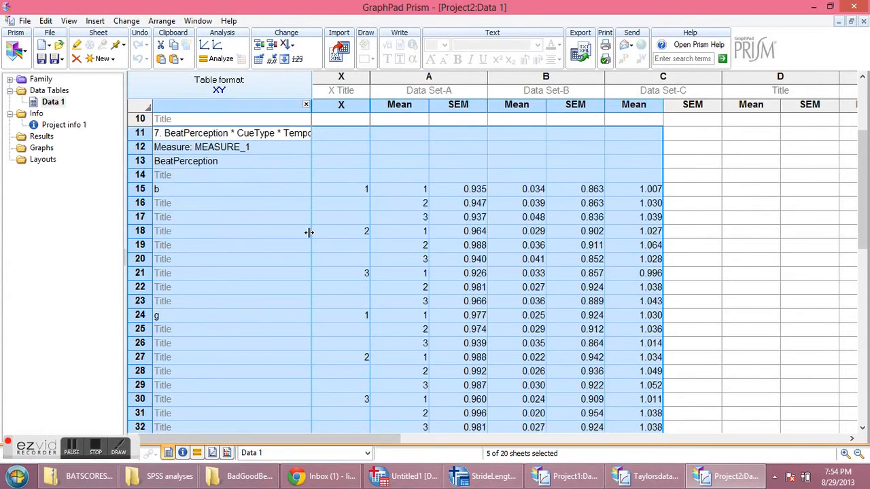
{"action": "scroll", "coordinate": [468, 242], "scroll_direction": "down", "scroll_amount": 1}
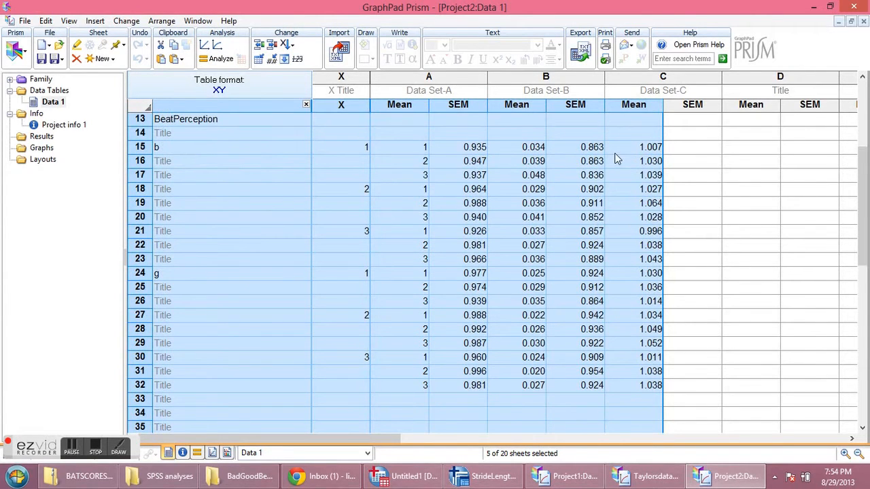
{"action": "left_click_drag", "start_coordinate": [588, 150], "coordinate": [614, 391]}
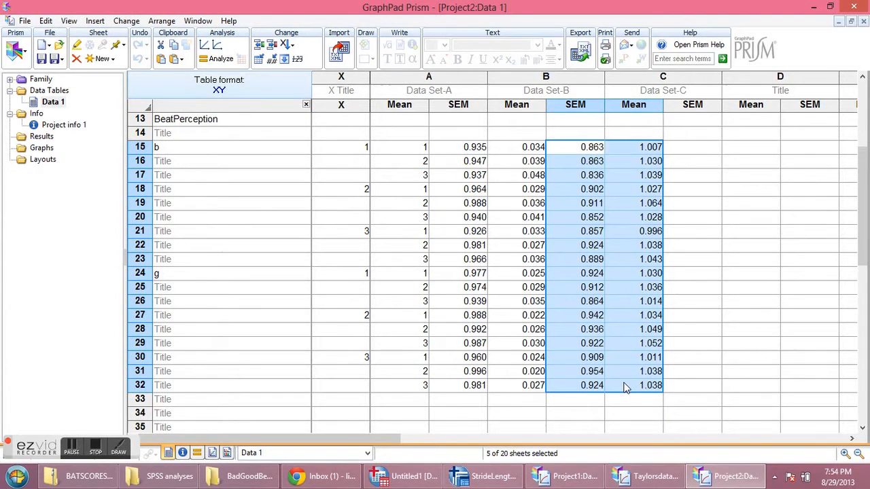
{"action": "key", "text": "Delete"}
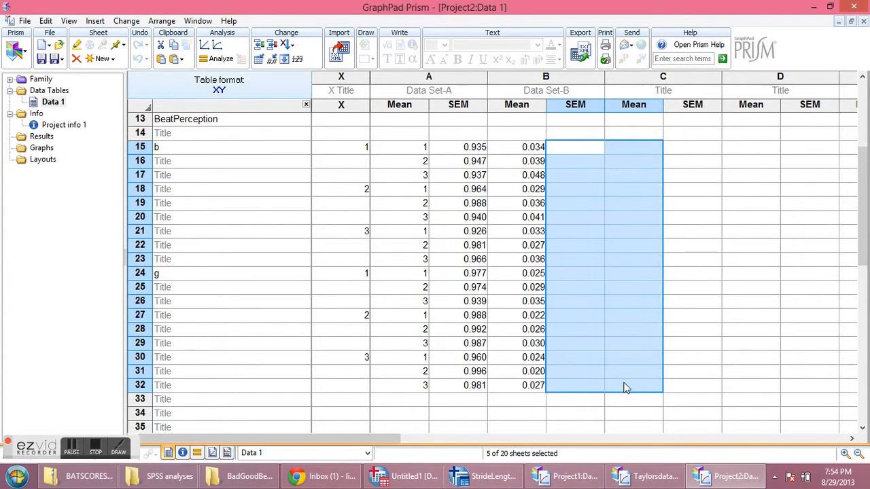
Step: Move the group b means and standard errors into data set A's Mean and SEM columns, starting at row 4
{"action": "scroll", "coordinate": [569, 117], "scroll_direction": "up", "scroll_amount": 3}
{"action": "scroll", "coordinate": [537, 142], "scroll_direction": "down", "scroll_amount": 1}
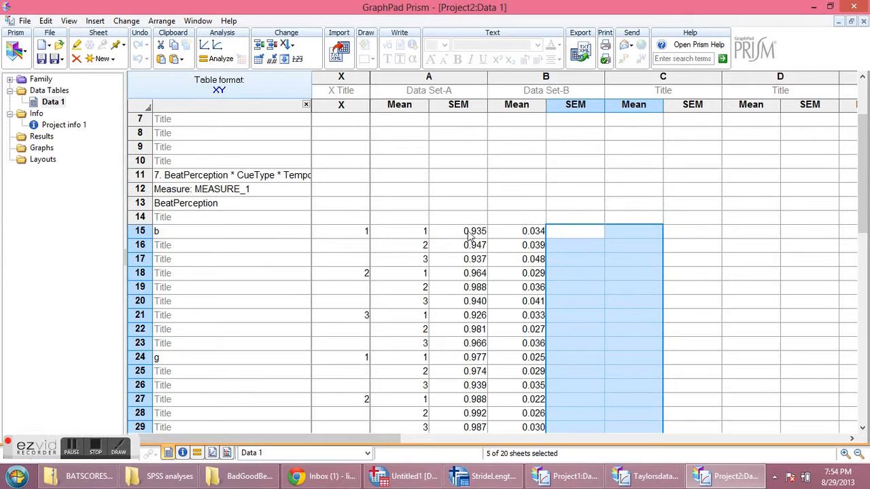
{"action": "left_click_drag", "start_coordinate": [469, 234], "coordinate": [495, 348]}
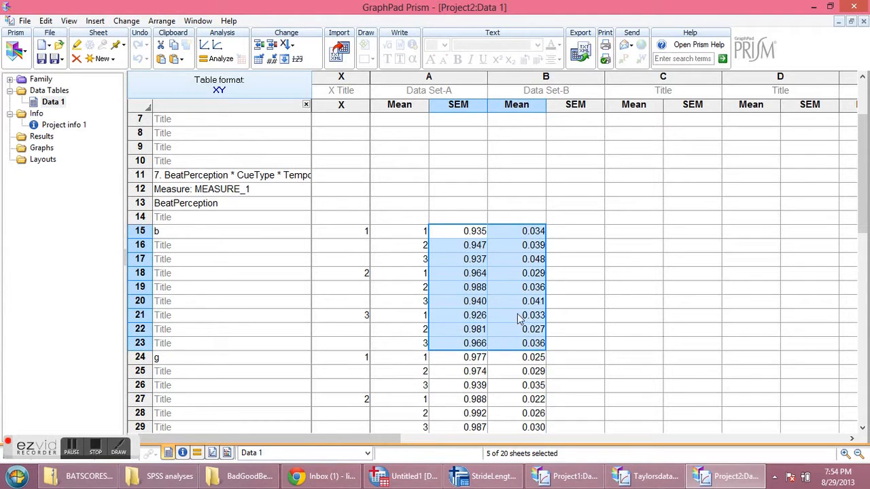
{"action": "scroll", "coordinate": [508, 319], "scroll_direction": "up", "scroll_amount": 1}
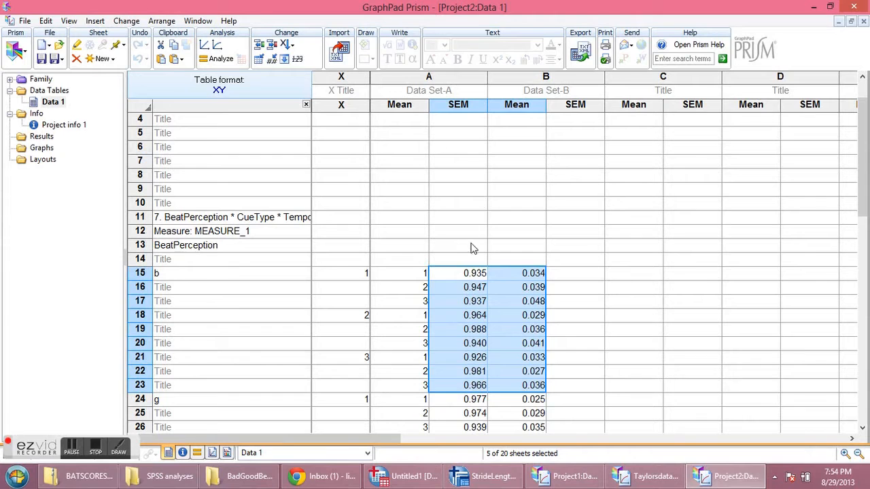
{"action": "right_click", "coordinate": [478, 281]}
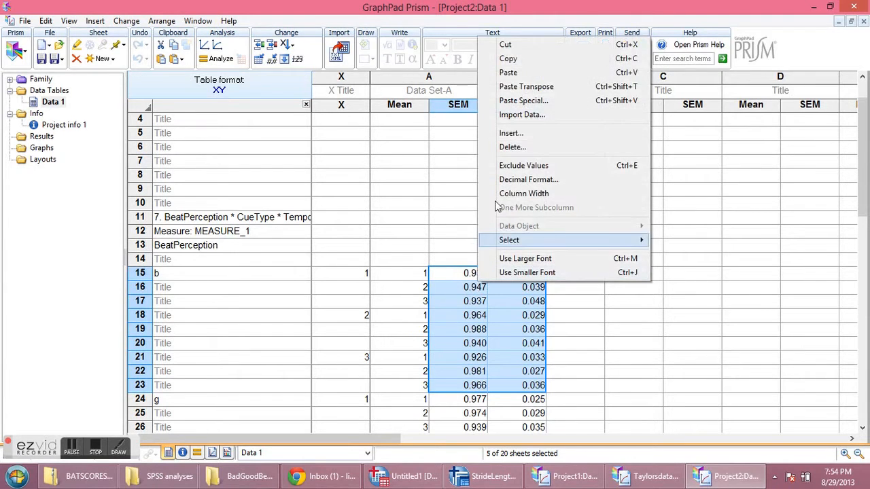
{"action": "left_click", "coordinate": [520, 45]}
{"action": "left_click", "coordinate": [407, 120]}
{"action": "right_click", "coordinate": [408, 120]}
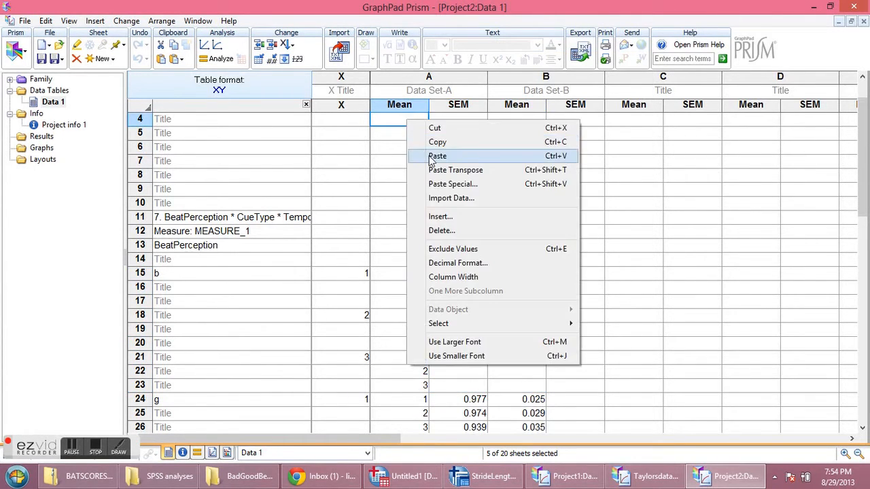
{"action": "left_click", "coordinate": [437, 155]}
Step: Move the group g means and standard errors into data set B's Mean and SEM columns, starting at row 4
{"action": "scroll", "coordinate": [472, 233], "scroll_direction": "down", "scroll_amount": 4}
{"action": "left_click_drag", "start_coordinate": [474, 231], "coordinate": [501, 352]}
{"action": "right_click", "coordinate": [501, 281]}
{"action": "left_click", "coordinate": [528, 34]}
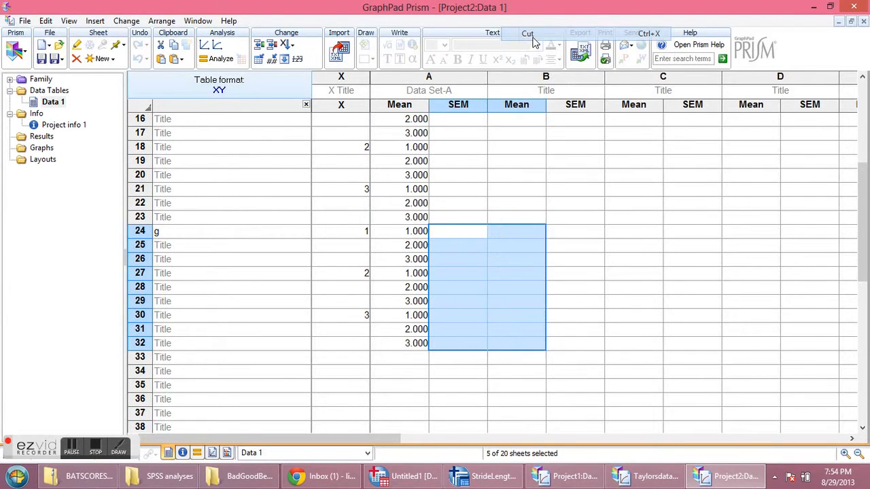
{"action": "scroll", "coordinate": [531, 153], "scroll_direction": "up", "scroll_amount": 5}
{"action": "right_click", "coordinate": [514, 166]}
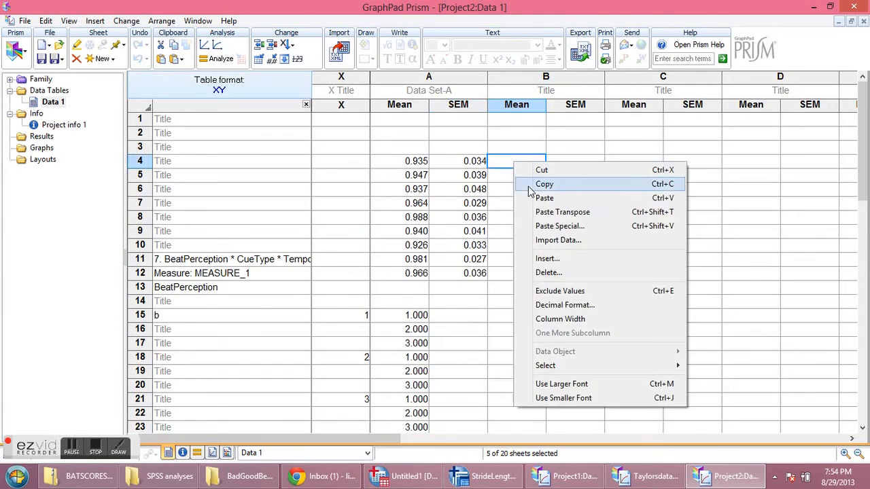
{"action": "left_click", "coordinate": [533, 197]}
Step: Delete the three empty rows above the means and standard errors
{"action": "left_click_drag", "start_coordinate": [140, 146], "coordinate": [144, 127]}
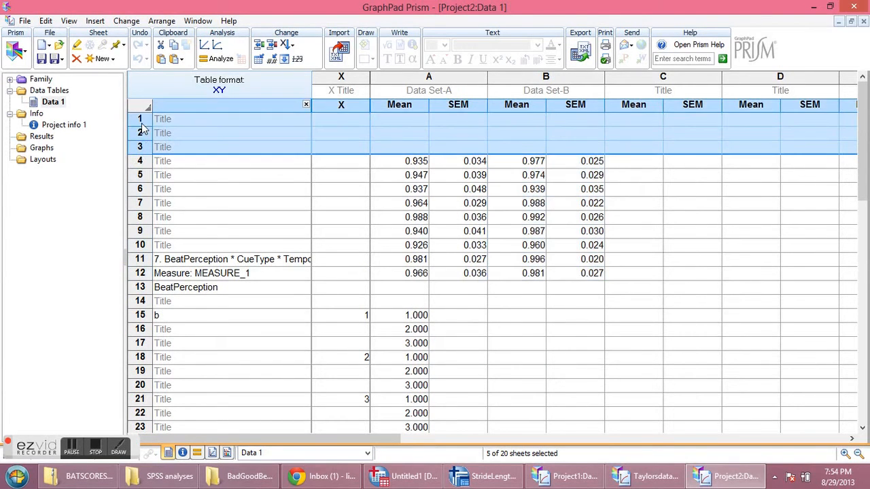
{"action": "right_click", "coordinate": [438, 154]}
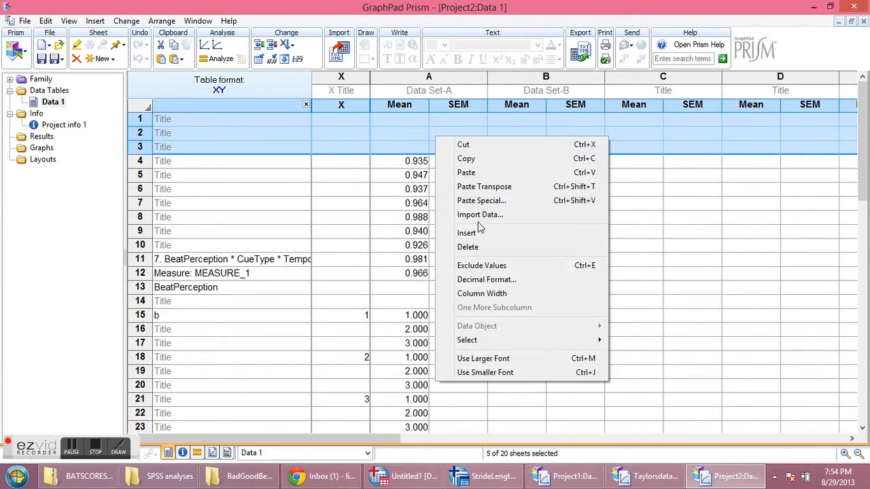
{"action": "left_click", "coordinate": [469, 247]}
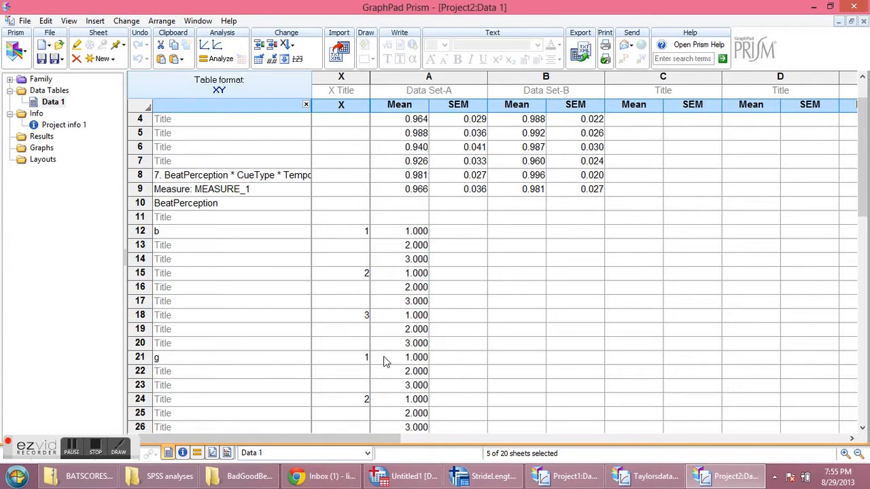
Step: Title the first row LowgrooveSlow
{"action": "scroll", "coordinate": [364, 364], "scroll_direction": "down", "scroll_amount": 1}
{"action": "scroll", "coordinate": [369, 307], "scroll_direction": "up", "scroll_amount": 2}
{"action": "left_click", "coordinate": [243, 124]}
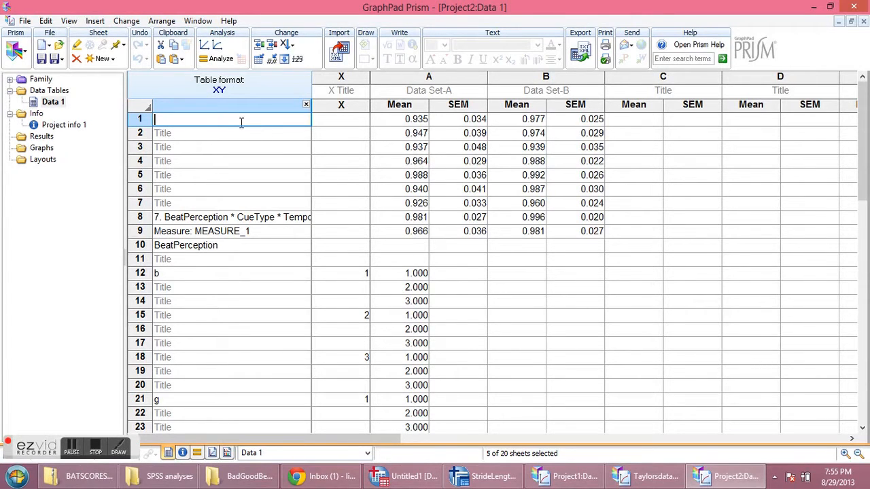
{"action": "type", "text": "LowgrooveSlow"}
{"action": "left_click", "coordinate": [242, 128]}
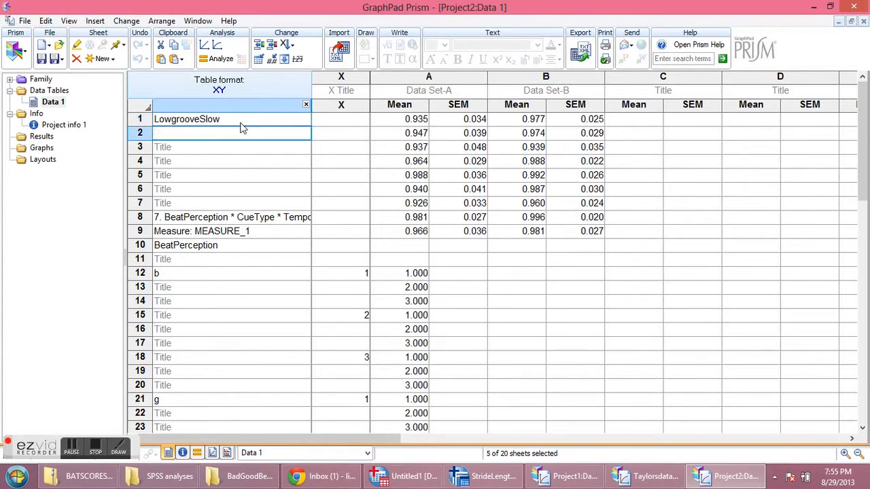
Step: Title rows 1 to 3 LGSlow, LGPref and LGFast
{"action": "double_click", "coordinate": [241, 121]}
{"action": "type", "text": "LG"}
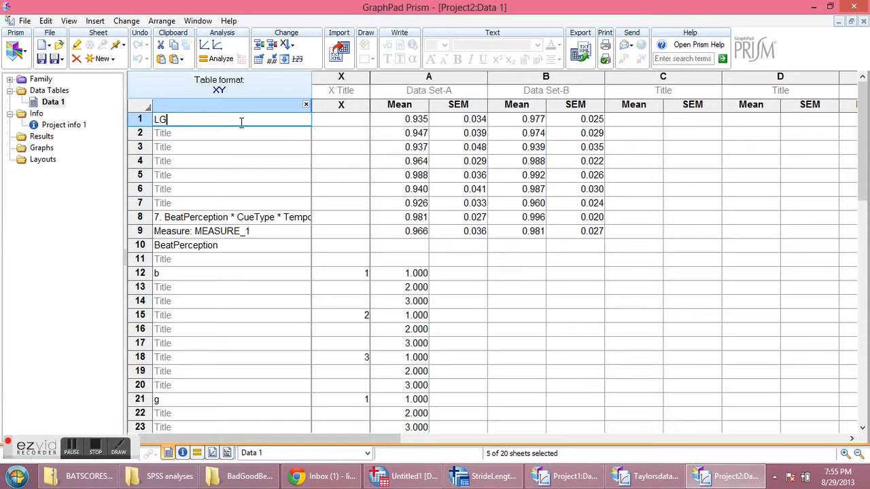
{"action": "type", "text": "Slow"}
{"action": "left_click", "coordinate": [242, 129]}
{"action": "type", "text": "LG"}
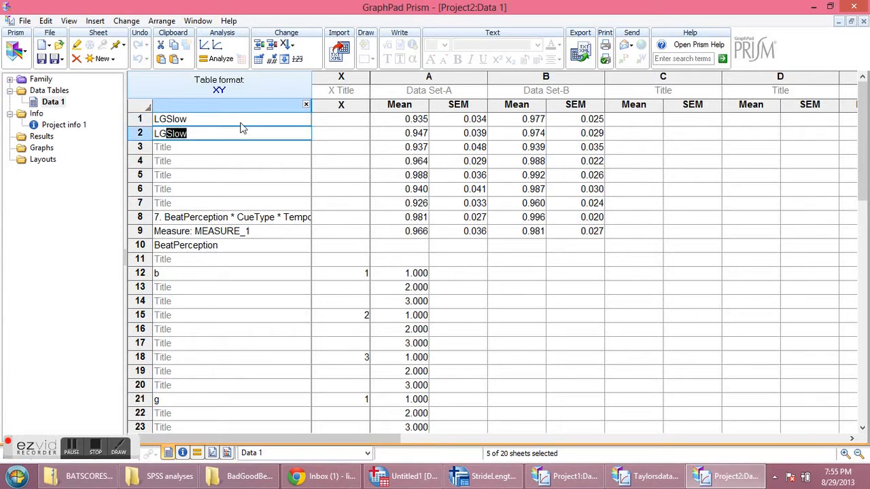
{"action": "type", "text": "Pref"}
{"action": "key", "text": "Return"}
{"action": "type", "text": "LGFast"}
{"action": "key", "text": "Return"}
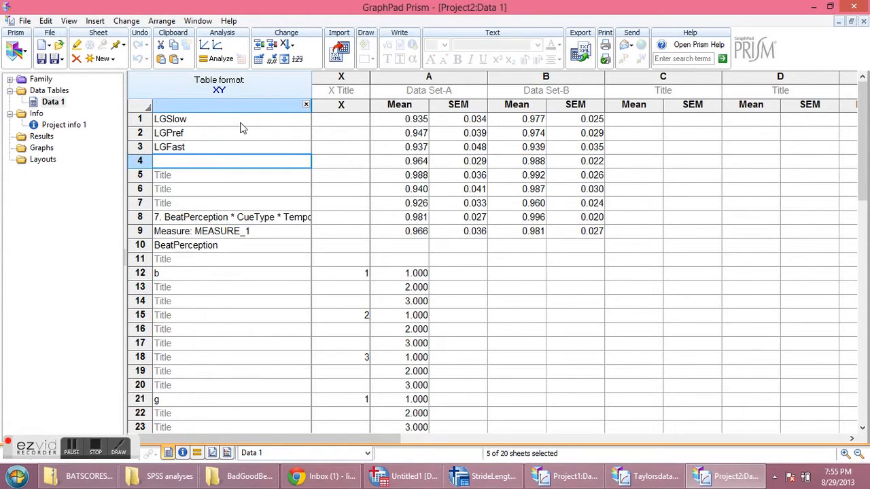
Step: Title rows 4 to 6 HGSlow, HGPref and HGFast
{"action": "type", "text": "HGSlow"}
{"action": "key", "text": "Return"}
{"action": "type", "text": "HGPref"}
{"action": "key", "text": "Return"}
{"action": "type", "text": "HGFast"}
{"action": "key", "text": "Return"}
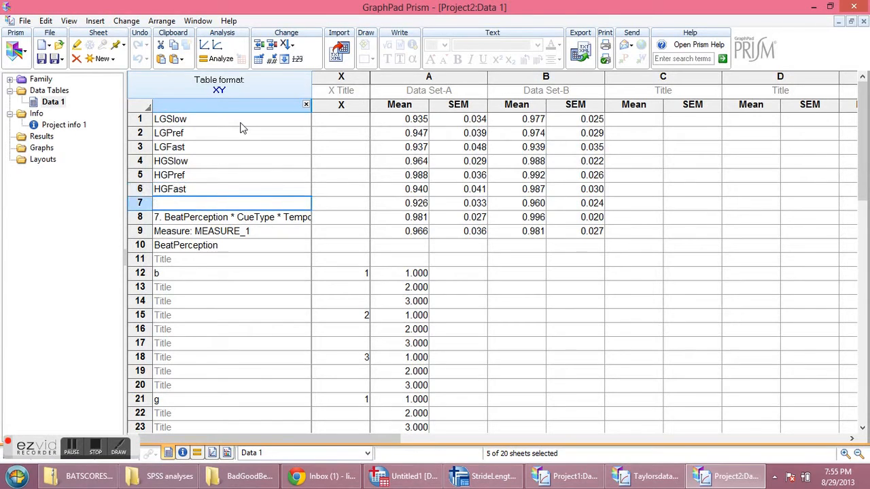
Step: Title rows 7 to 9 MetSlow, MetPref and MetSlow
{"action": "type", "text": "MetSlow"}
{"action": "key", "text": "Return"}
{"action": "type", "text": "Met"}
{"action": "key", "text": "BackSpace"}
{"action": "type", "text": "F"}
{"action": "key", "text": "BackSpace"}
{"action": "type", "text": "Pref"}
{"action": "key", "text": "Return"}
{"action": "type", "text": "MetSlow"}
{"action": "key", "text": "Return"}
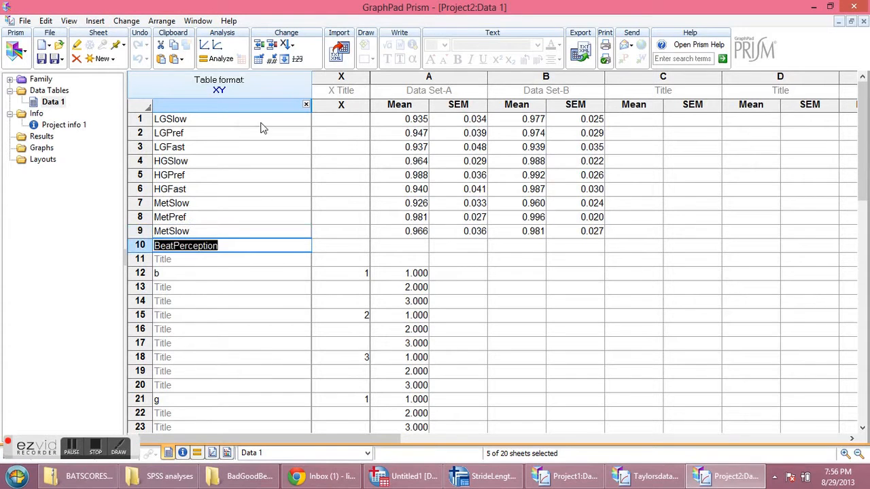
Step: Title data set A "Bad beat perceivers" and data set B "Good beat perceivers"
{"action": "left_click", "coordinate": [421, 87]}
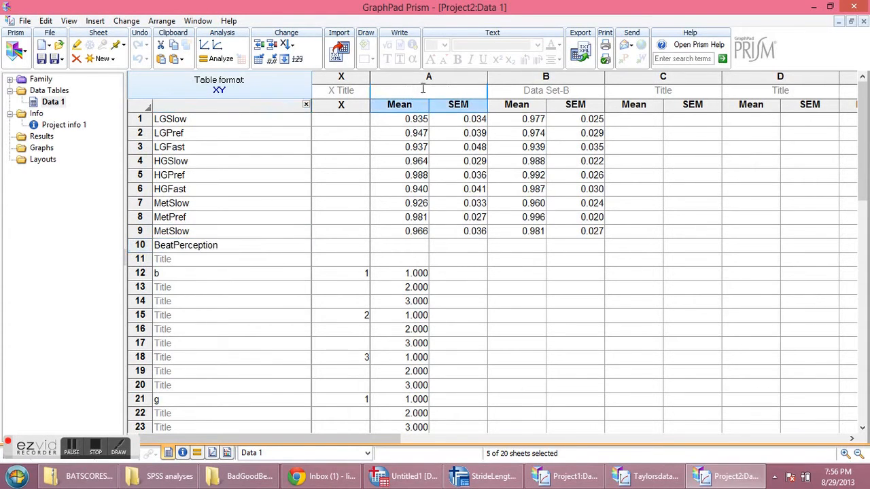
{"action": "type", "text": "Bad beat perceivers"}
{"action": "key", "text": "Return"}
{"action": "key", "text": "Up"}
{"action": "key", "text": "Right"}
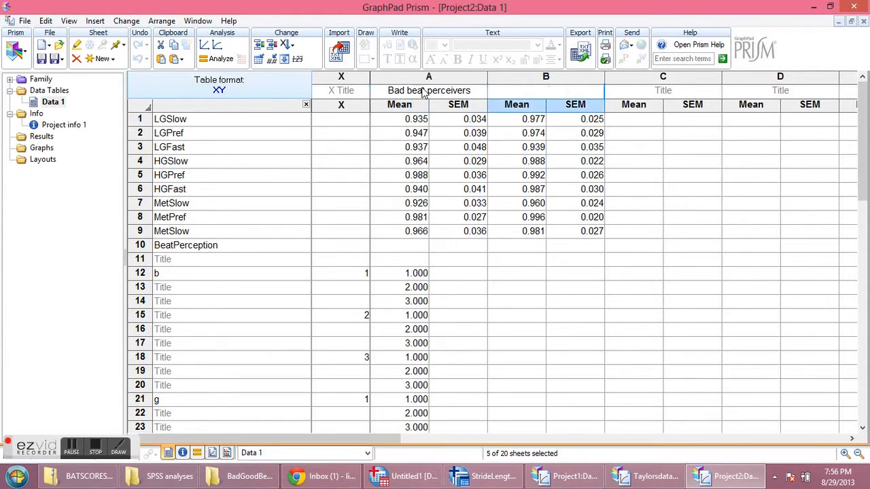
{"action": "type", "text": "Good beat perceivers"}
{"action": "key", "text": "Return"}
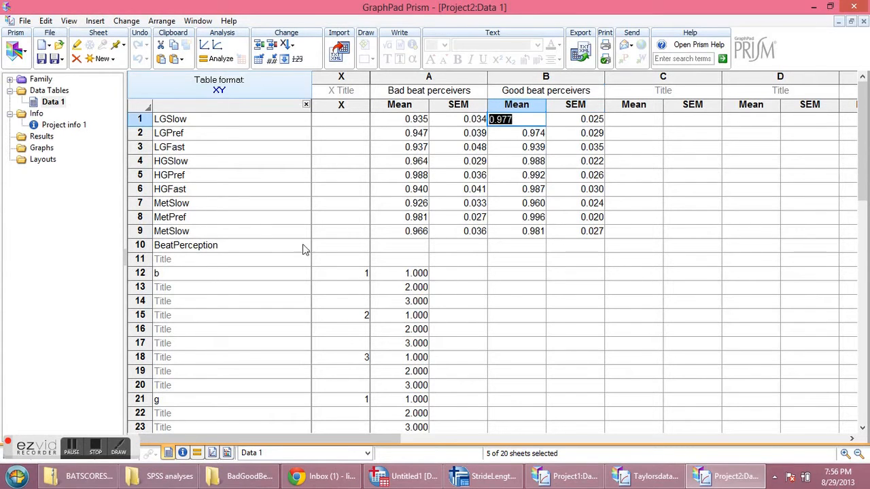
Step: Clear the leftover pasted labels and numbers from row 10 downward
{"action": "left_click_drag", "start_coordinate": [142, 247], "coordinate": [145, 439]}
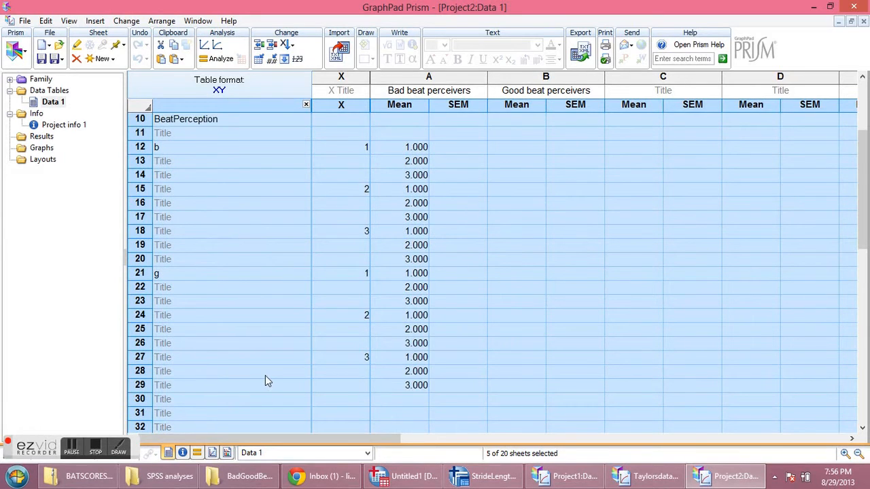
{"action": "key", "text": "Delete"}
{"action": "scroll", "coordinate": [265, 380], "scroll_direction": "up", "scroll_amount": 3}
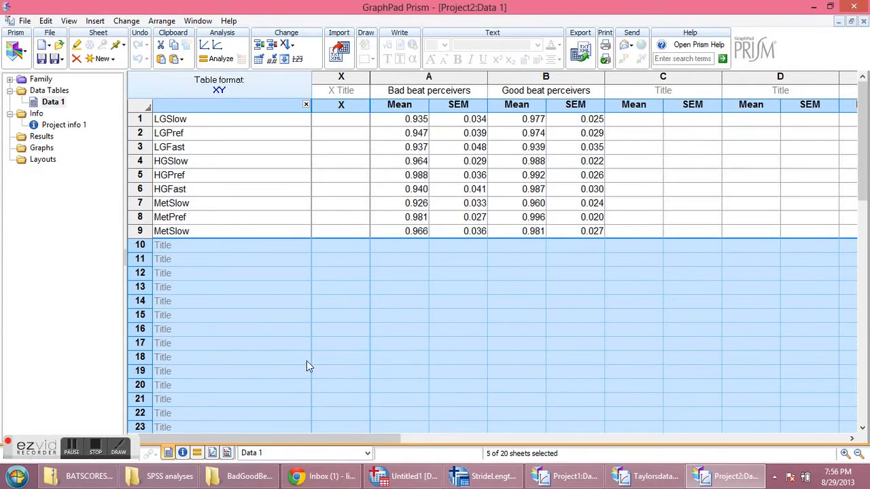
{"action": "left_click", "coordinate": [81, 240]}
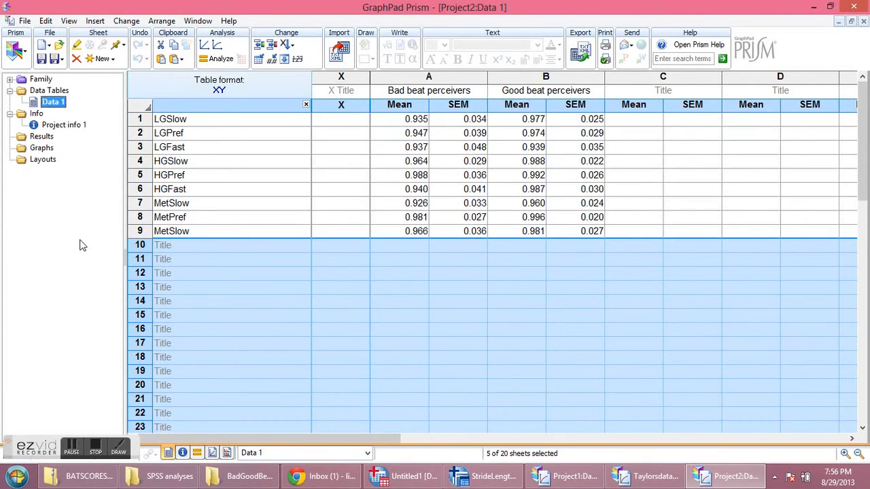
Step: Start a new graph of the existing data table
{"action": "left_click", "coordinate": [101, 59]}
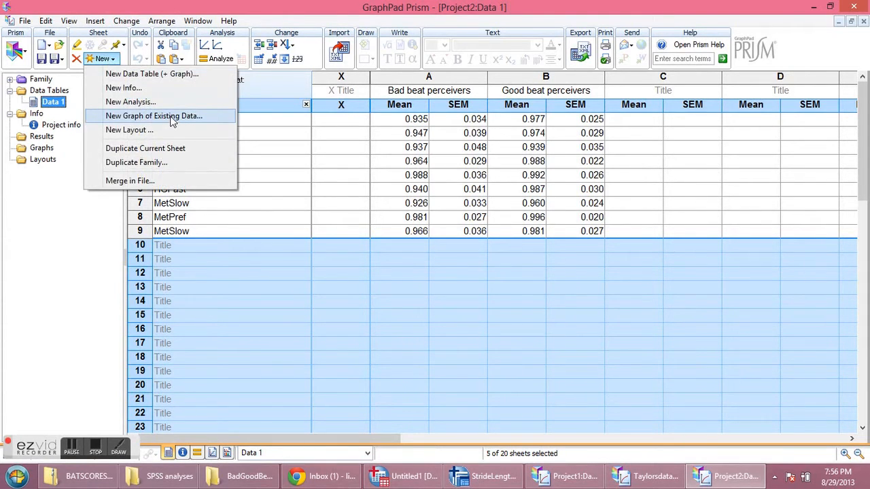
{"action": "left_click", "coordinate": [171, 118]}
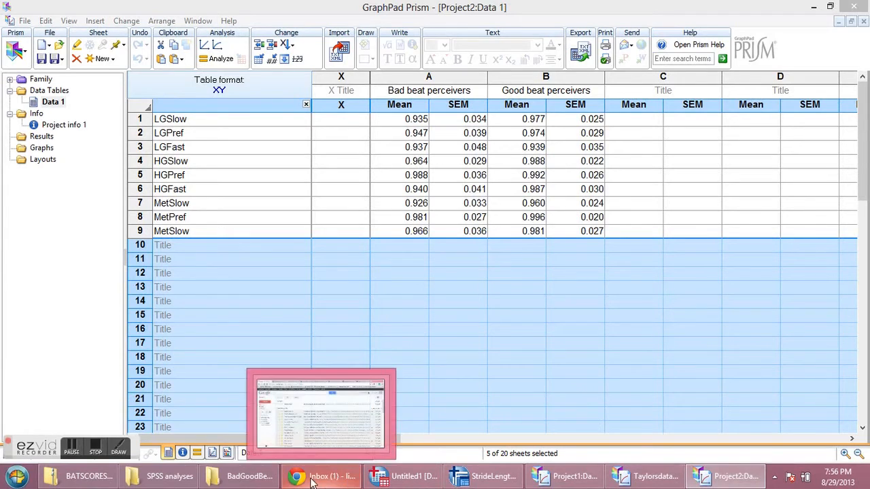
Step: Close the open BadGoodBe... and SPSS analyses folder windows
{"action": "right_click", "coordinate": [265, 476]}
{"action": "left_click", "coordinate": [269, 443]}
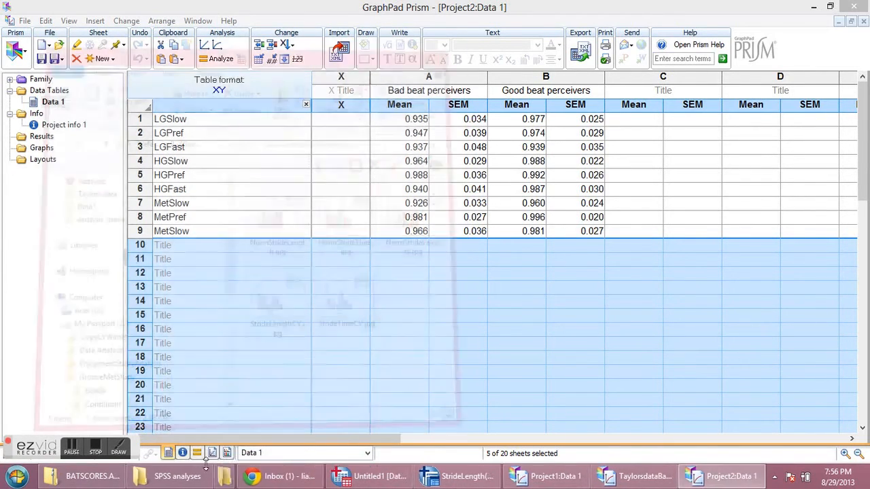
{"action": "right_click", "coordinate": [204, 476]}
{"action": "left_click", "coordinate": [138, 442]}
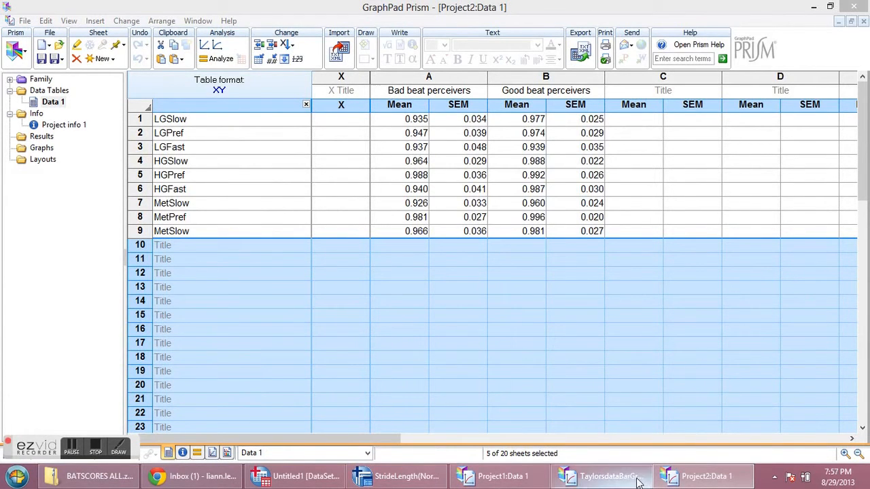
Step: Set the new graph's type to Grouped
{"action": "mouse_move", "coordinate": [598, 476]}
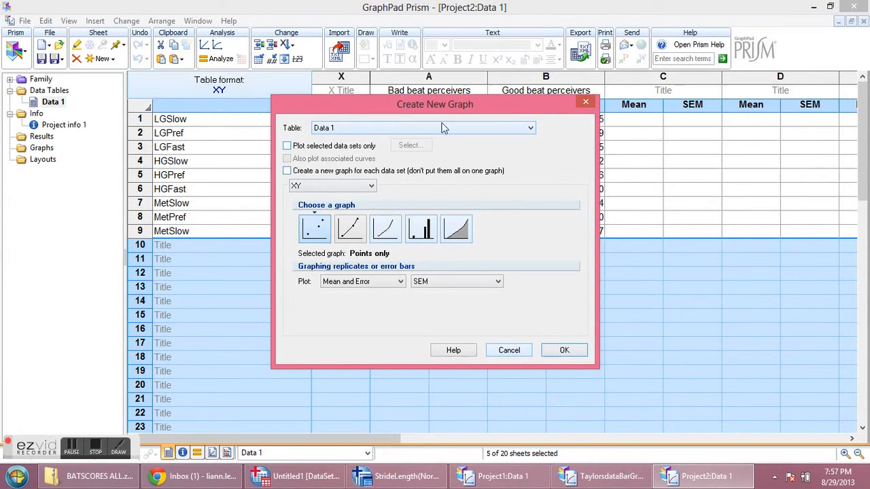
{"action": "left_click", "coordinate": [360, 191]}
{"action": "left_click", "coordinate": [344, 204]}
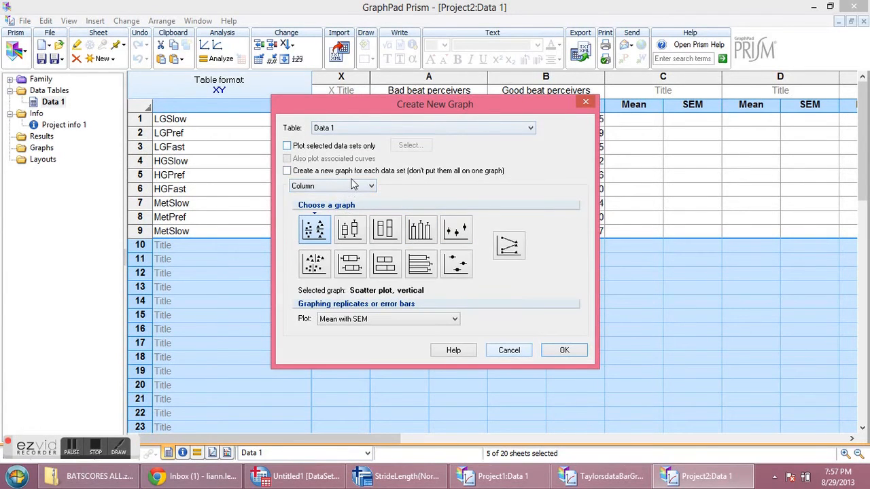
{"action": "left_click", "coordinate": [353, 187]}
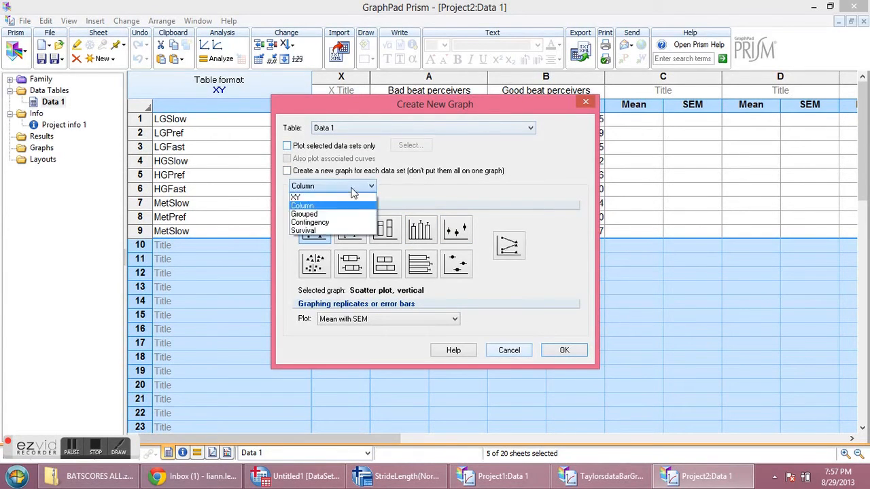
{"action": "left_click", "coordinate": [366, 196]}
{"action": "left_click", "coordinate": [340, 186]}
{"action": "left_click", "coordinate": [335, 206]}
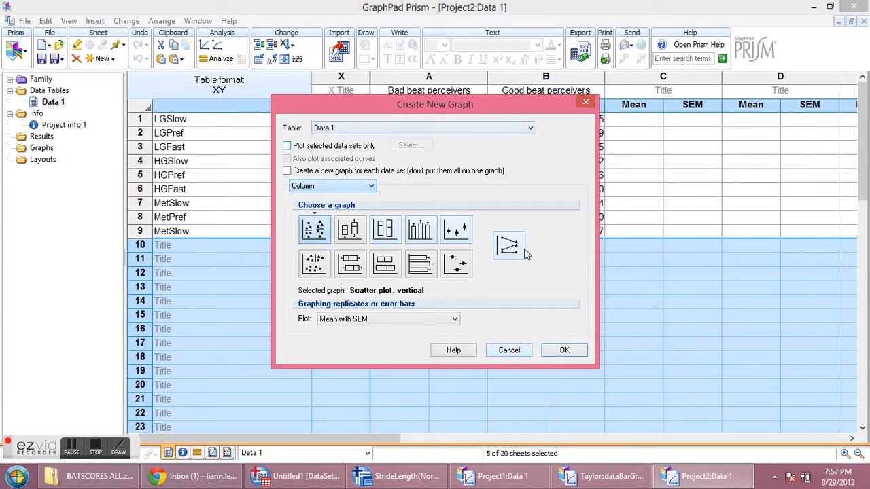
{"action": "left_click", "coordinate": [372, 188]}
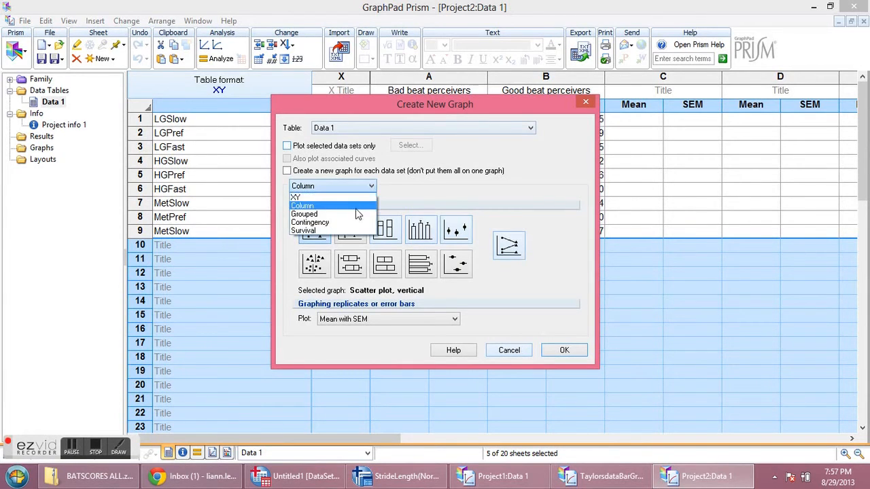
{"action": "left_click", "coordinate": [355, 206]}
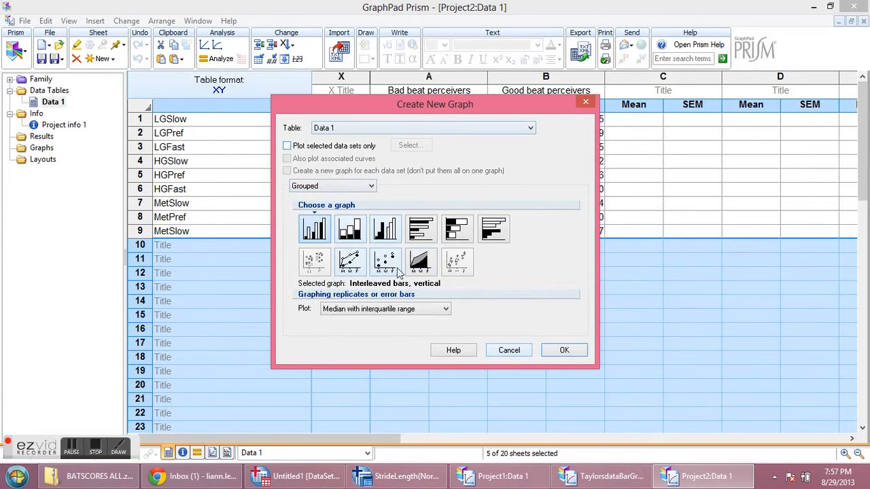
Step: Plot Mean with SEM and create the interleaved vertical bar graph from Data 1
{"action": "left_click", "coordinate": [361, 311]}
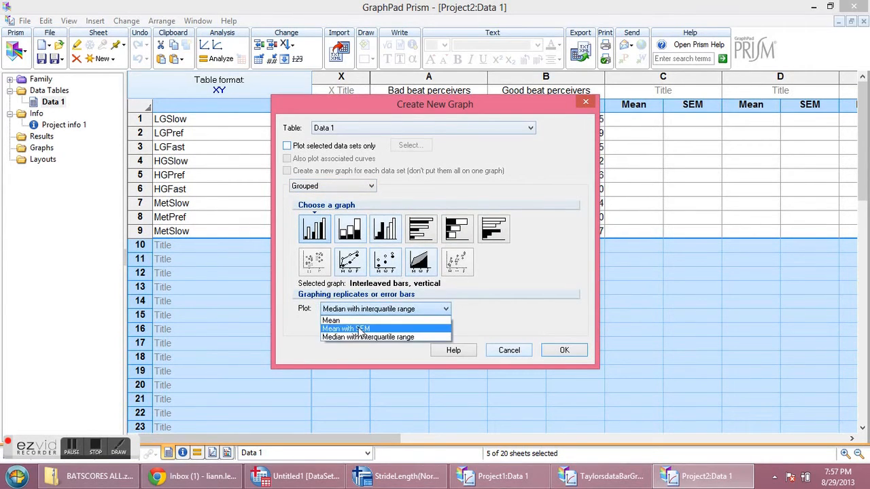
{"action": "left_click", "coordinate": [354, 329]}
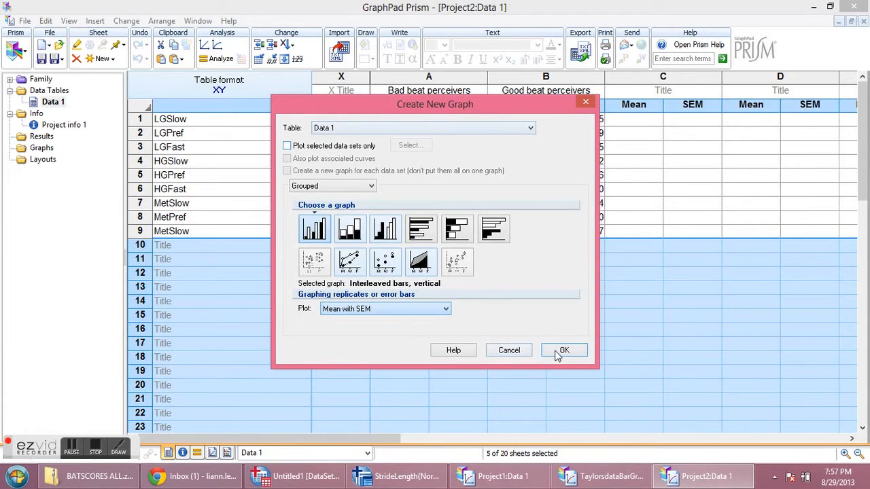
{"action": "left_click", "coordinate": [363, 149]}
{"action": "left_click", "coordinate": [404, 147]}
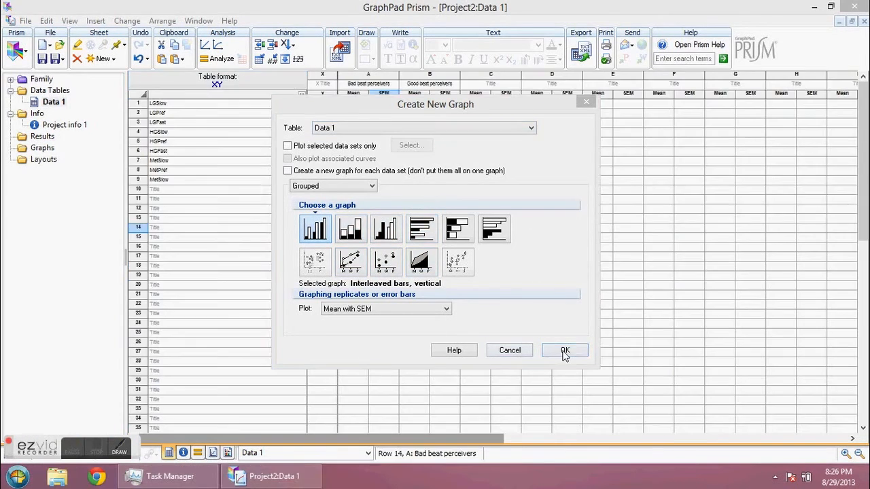
{"action": "left_click", "coordinate": [565, 351]}
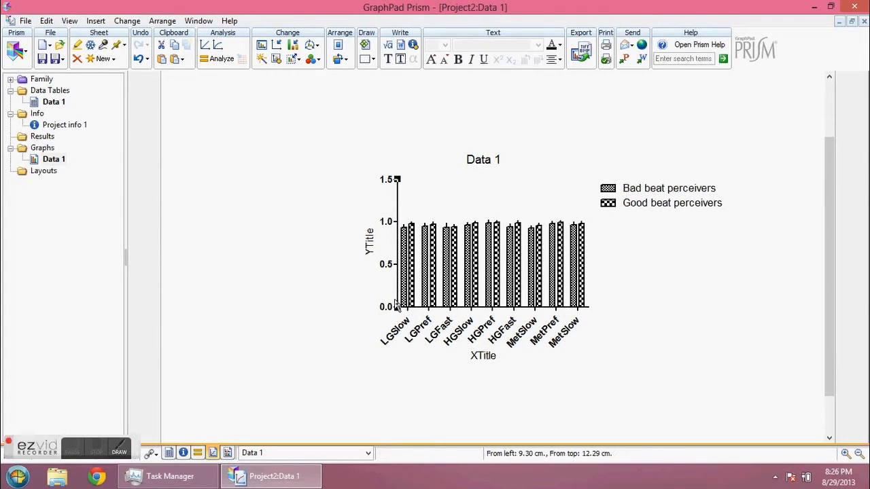
Step: Lengthen the X axis to spread the bars out
{"action": "left_click", "coordinate": [588, 307]}
{"action": "left_click_drag", "start_coordinate": [589, 307], "coordinate": [696, 311]}
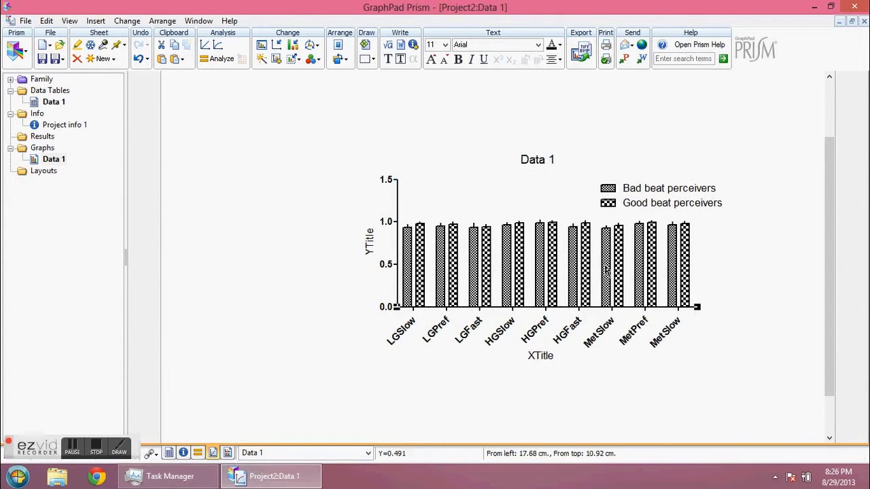
Step: Set the bar pattern to None for all data sets
{"action": "left_click", "coordinate": [575, 262]}
{"action": "double_click", "coordinate": [574, 262]}
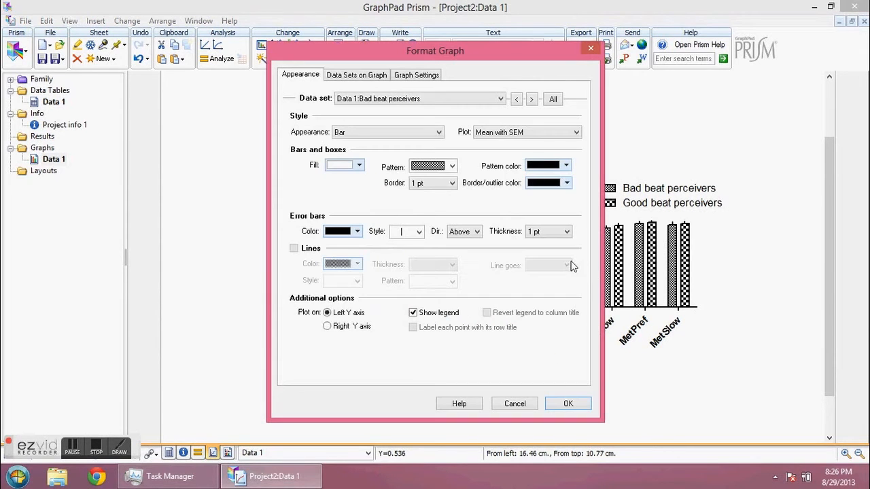
{"action": "left_click_drag", "start_coordinate": [539, 50], "coordinate": [490, 45]}
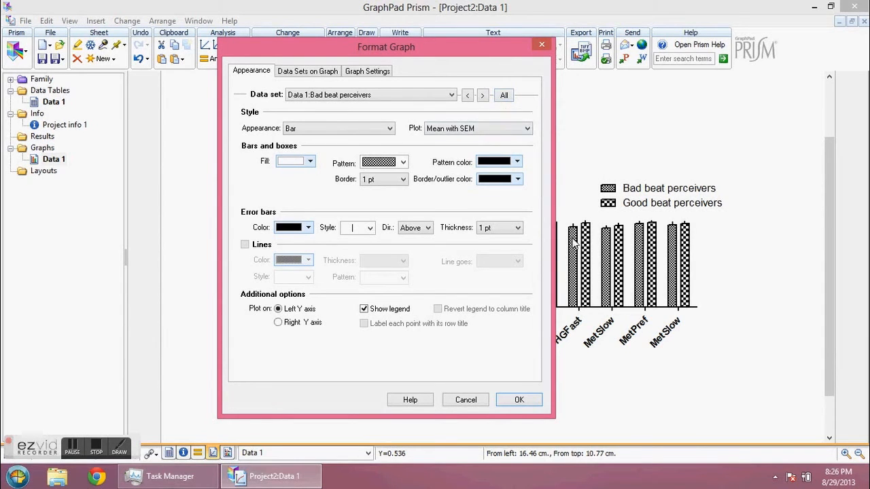
{"action": "left_click", "coordinate": [504, 95]}
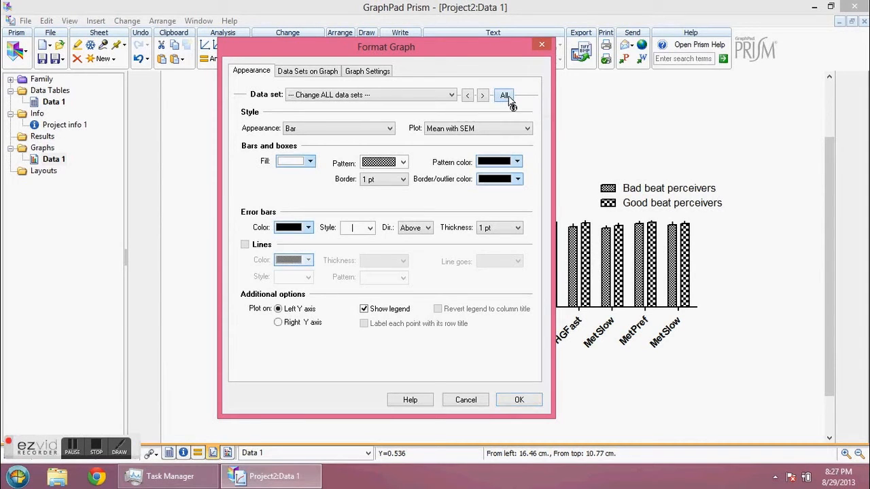
{"action": "left_click", "coordinate": [404, 165]}
{"action": "left_click", "coordinate": [397, 176]}
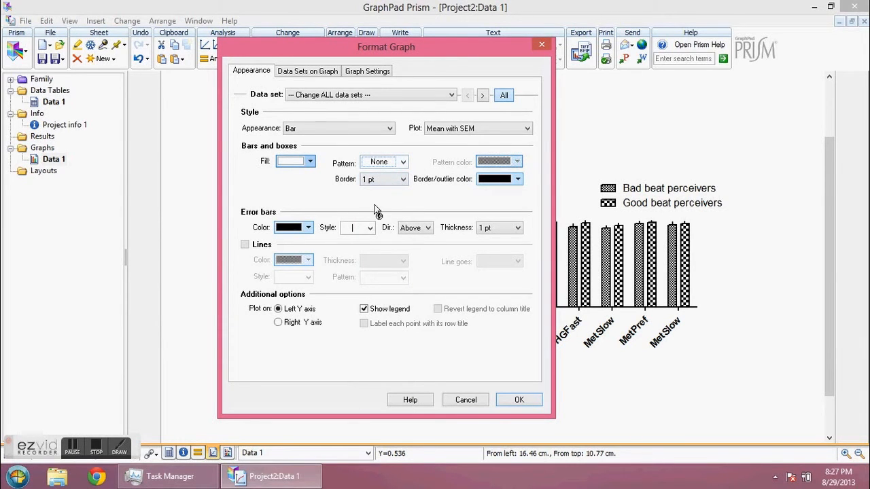
{"action": "left_click", "coordinate": [521, 400]}
Step: Move the graph toward the page's left side and extend its X axis further
{"action": "left_click_drag", "start_coordinate": [394, 243], "coordinate": [274, 239]}
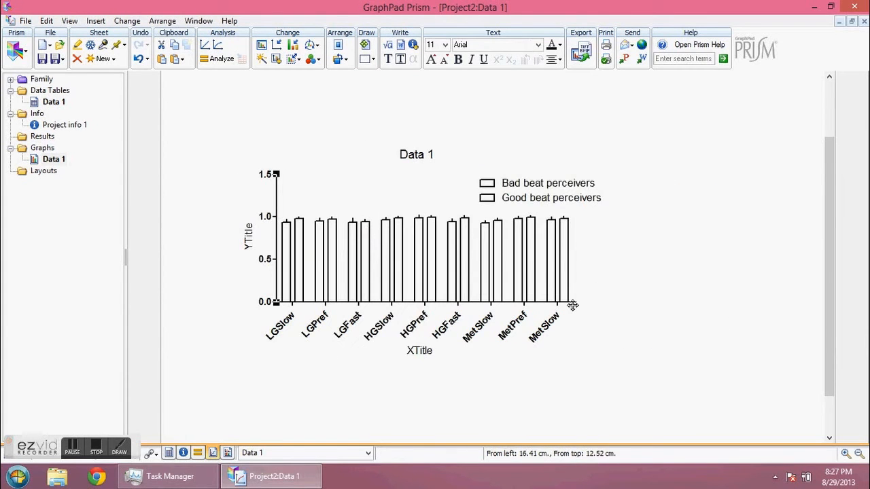
{"action": "left_click_drag", "start_coordinate": [576, 302], "coordinate": [685, 301]}
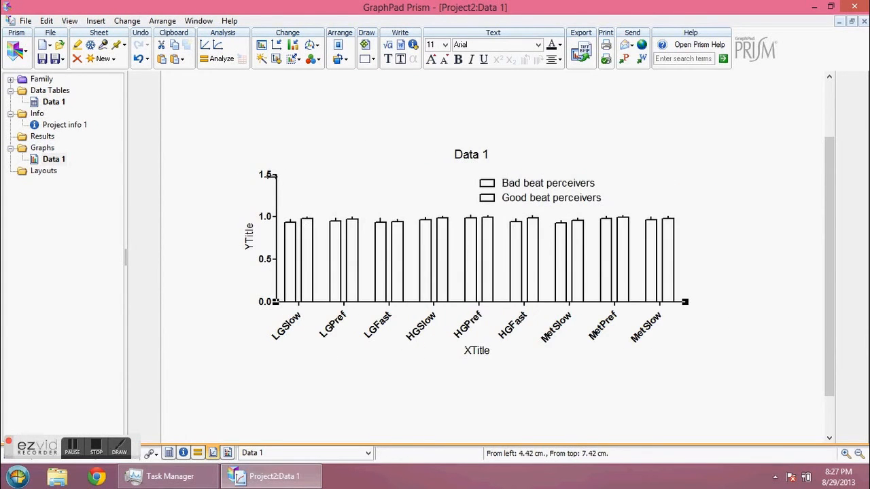
Step: Turn off the automatic range of the left Y axis and set its minimum to 0.85 and maximum to 1
{"action": "double_click", "coordinate": [276, 173]}
{"action": "left_click_drag", "start_coordinate": [474, 55], "coordinate": [706, 44]}
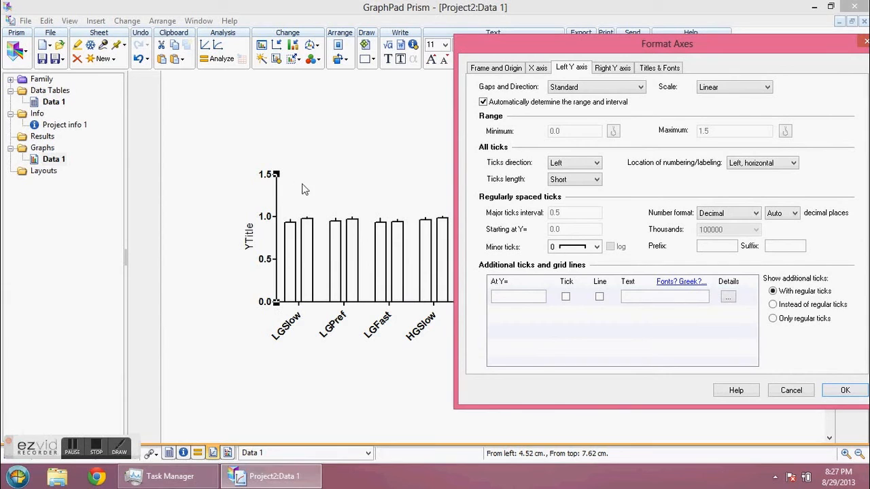
{"action": "left_click", "coordinate": [559, 102]}
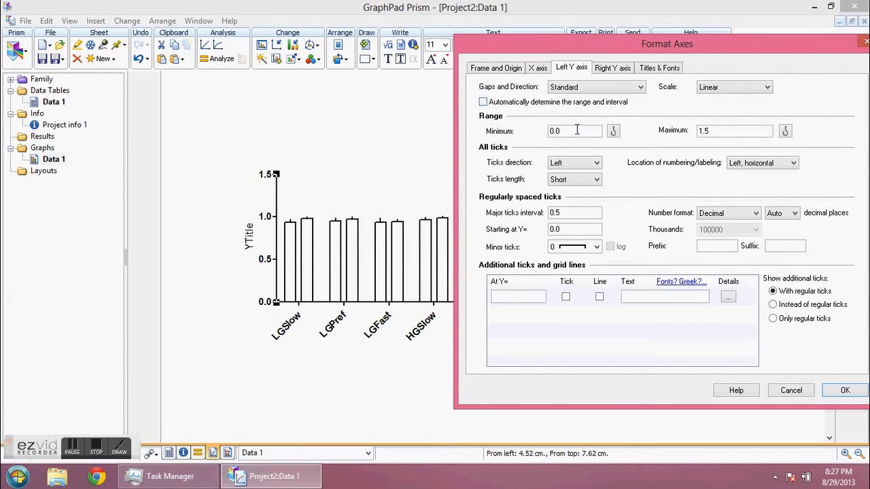
{"action": "double_click", "coordinate": [577, 130]}
{"action": "mouse_move", "coordinate": [618, 50]}
{"action": "left_mouse_down"}
{"action": "mouse_move", "coordinate": [540, 177]}
{"action": "mouse_move", "coordinate": [459, 243]}
{"action": "mouse_move", "coordinate": [463, 253]}
{"action": "mouse_move", "coordinate": [615, 79]}
{"action": "mouse_move", "coordinate": [610, 61]}
{"action": "left_mouse_up"}
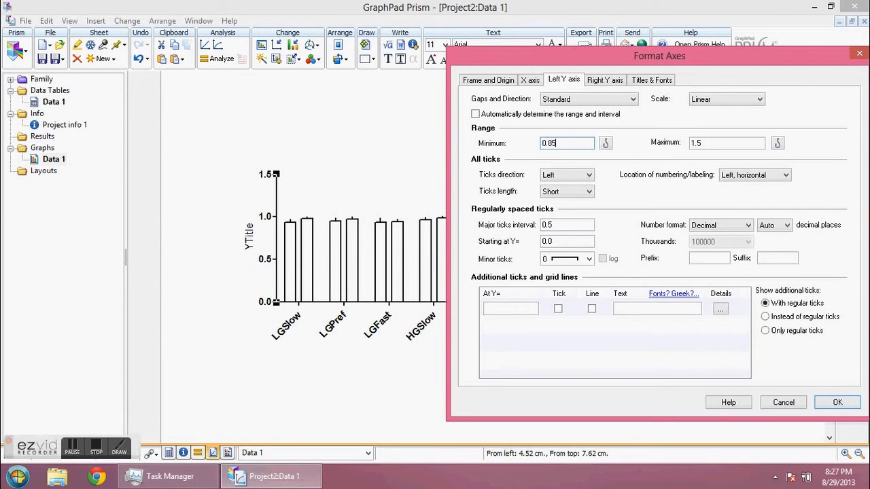
{"action": "double_click", "coordinate": [745, 140]}
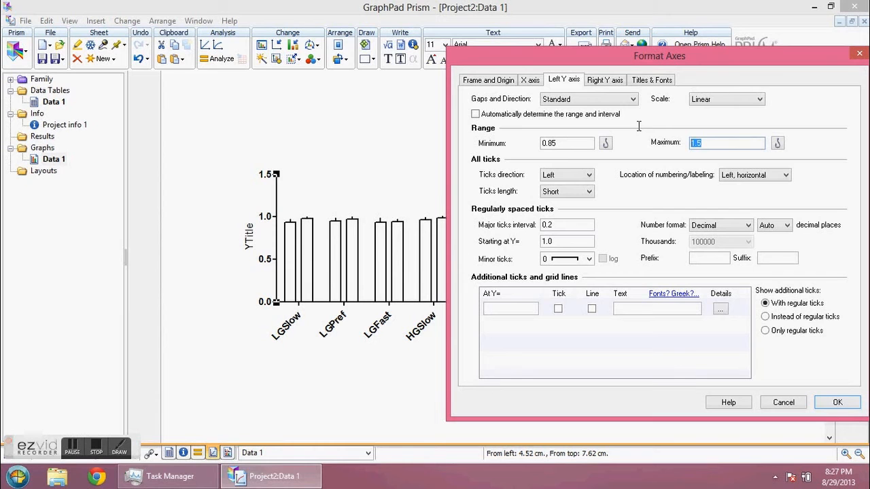
{"action": "type", "text": "1"}
{"action": "left_click", "coordinate": [827, 407]}
Step: Move the legend above the plotted bars, clear of the graph title
{"action": "left_click_drag", "start_coordinate": [622, 157], "coordinate": [574, 138]}
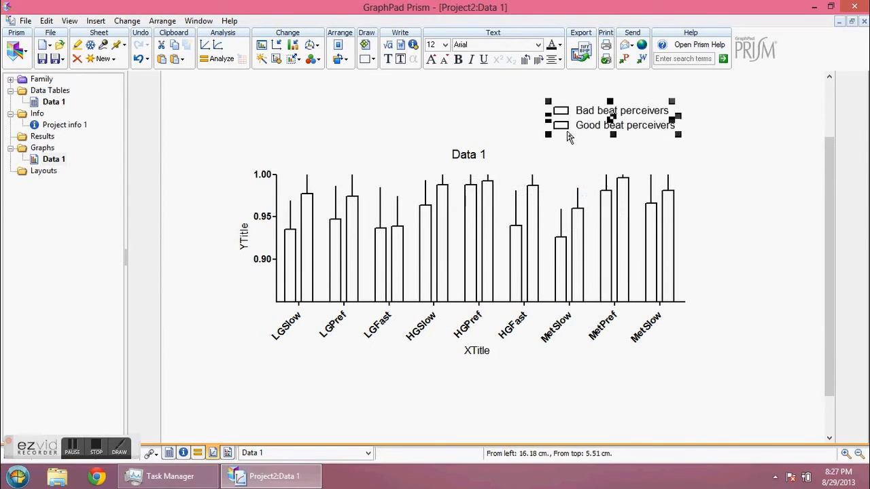
{"action": "left_click", "coordinate": [684, 164]}
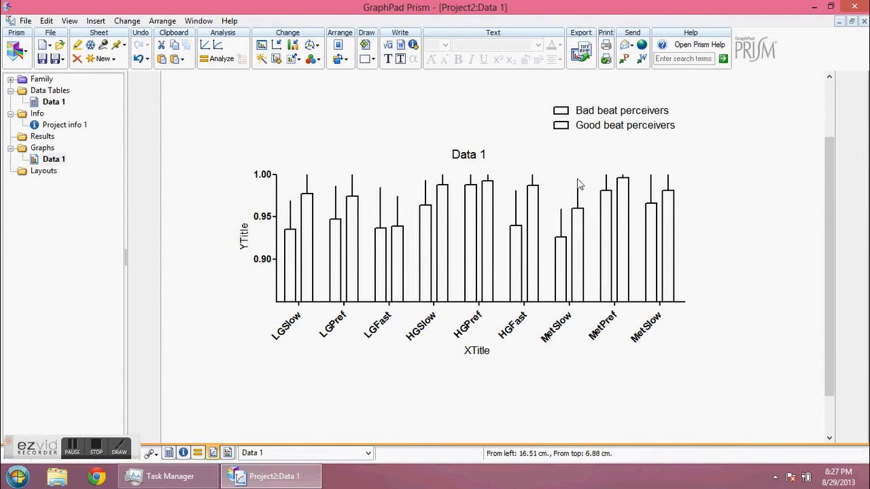
Step: Fill the Good beat perceivers bars with medium grey, palette colour 1C
{"action": "double_click", "coordinate": [576, 231]}
{"action": "left_click_drag", "start_coordinate": [502, 50], "coordinate": [356, 40]}
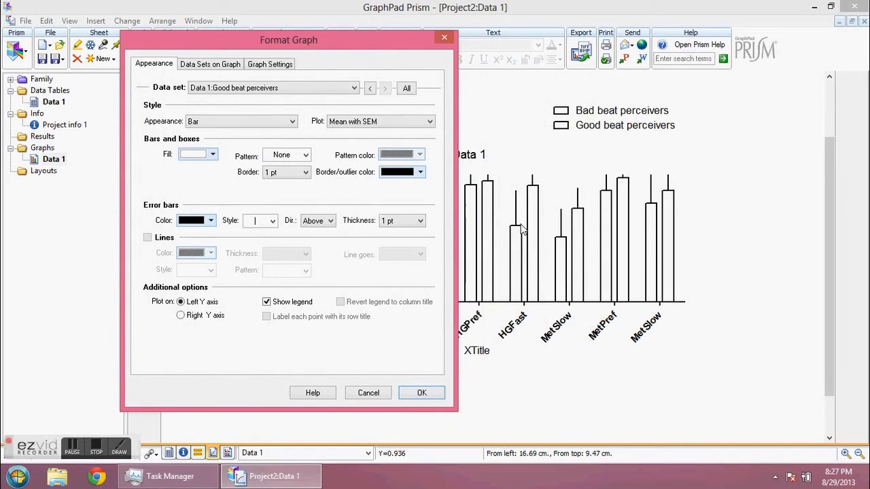
{"action": "left_click", "coordinate": [213, 155]}
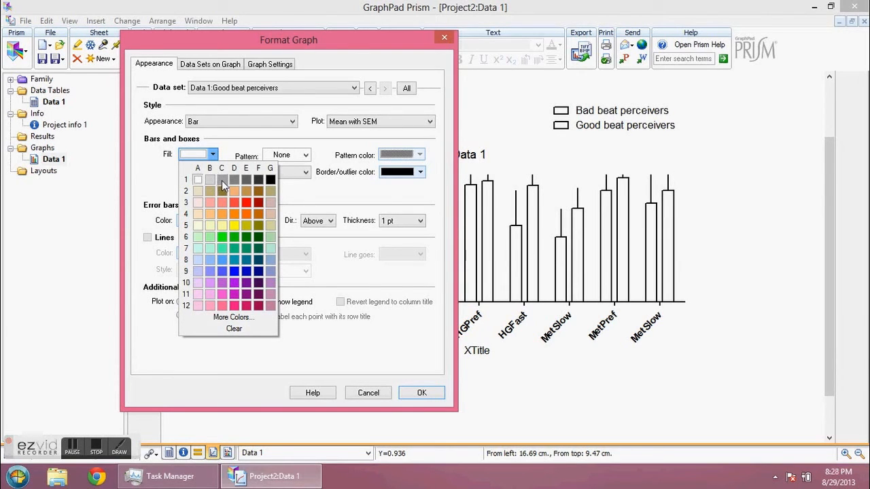
{"action": "left_click", "coordinate": [222, 180]}
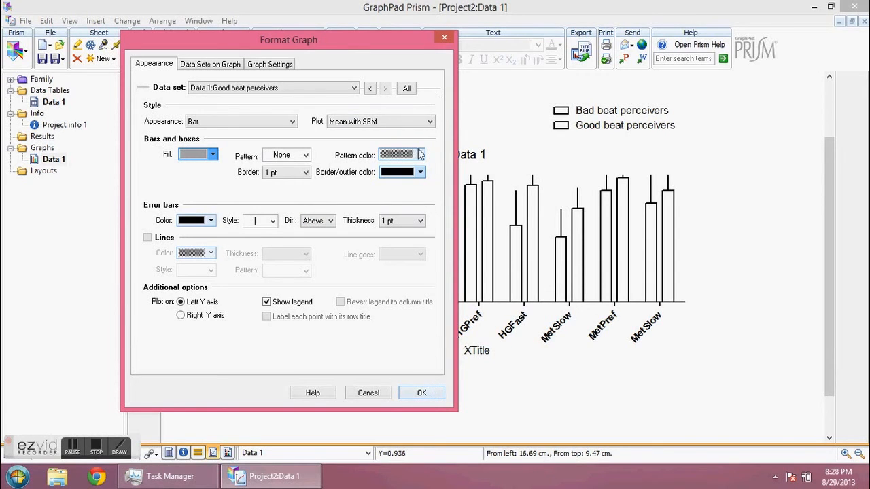
Step: Set the error bar direction to Both for all data sets
{"action": "left_click", "coordinate": [407, 87]}
{"action": "left_click", "coordinate": [329, 222]}
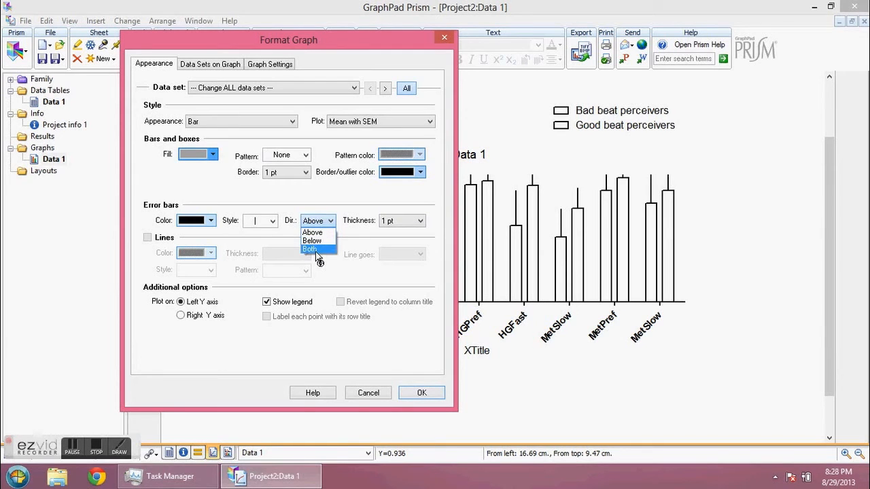
{"action": "left_click", "coordinate": [314, 251]}
{"action": "left_click", "coordinate": [408, 394]}
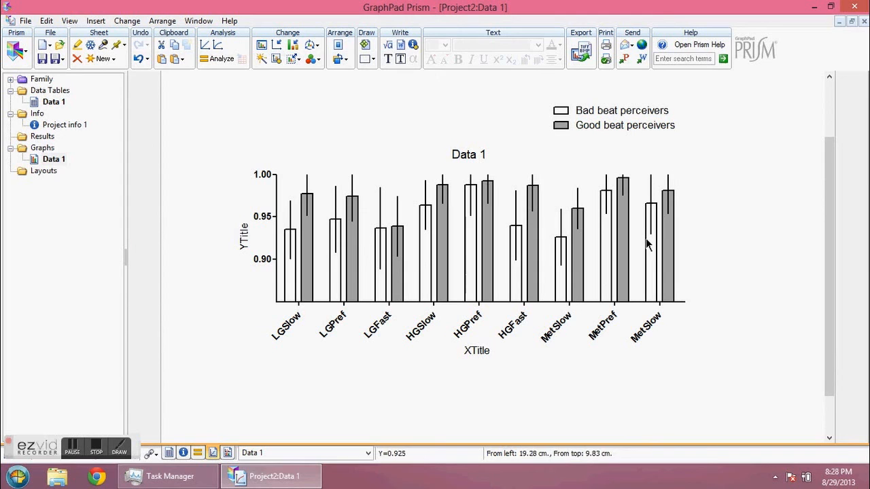
Step: Title the Y axis "Normalized Mean Stride Length" using the suggested entry, and stretch the axis upward to make the plot taller
{"action": "left_click", "coordinate": [244, 237]}
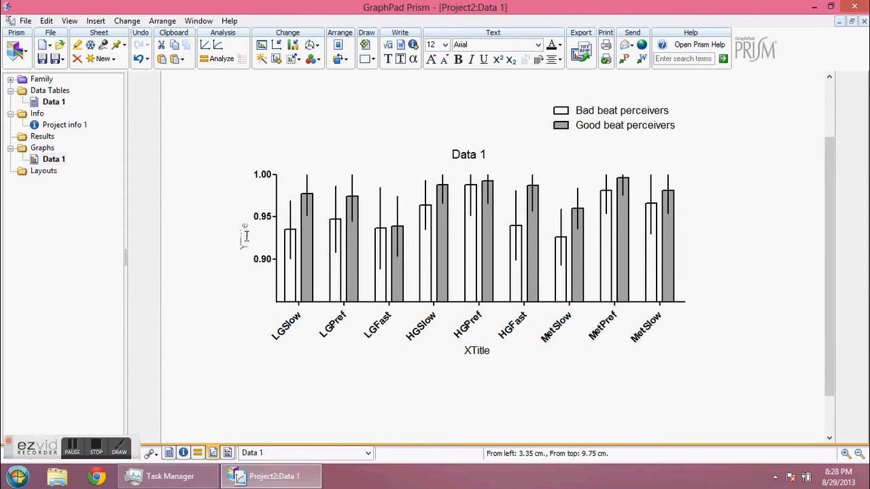
{"action": "left_click", "coordinate": [294, 170]}
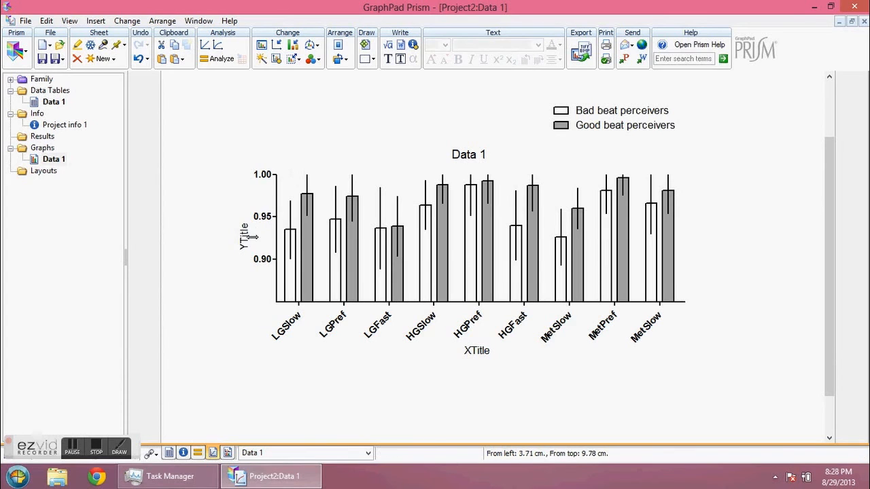
{"action": "double_click", "coordinate": [248, 237]}
{"action": "type", "text": "N"}
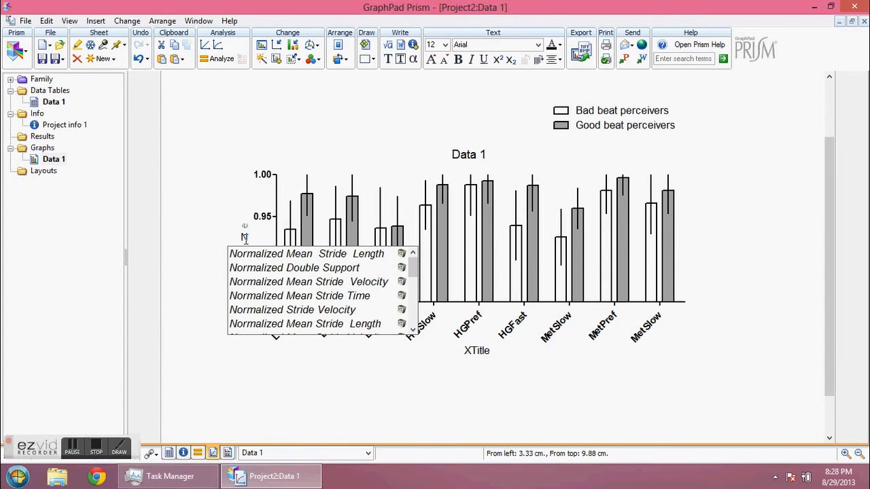
{"action": "key", "text": "Down"}
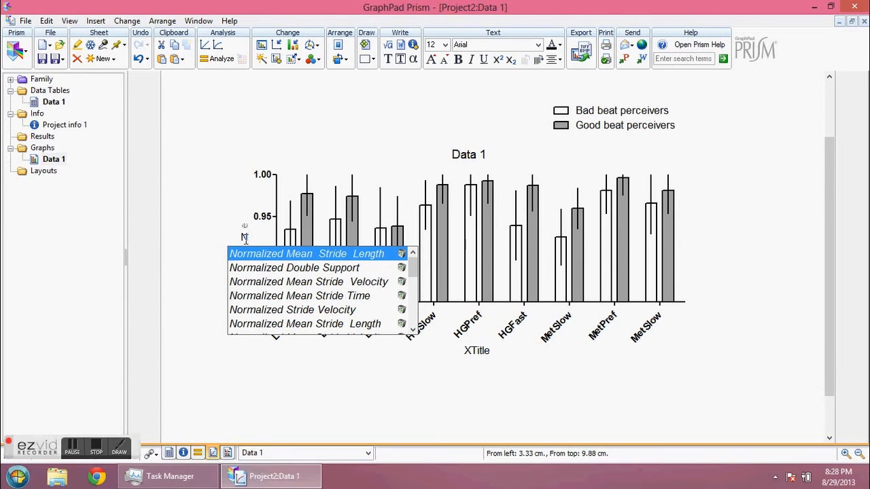
{"action": "left_click", "coordinate": [276, 257]}
{"action": "left_click", "coordinate": [340, 149]}
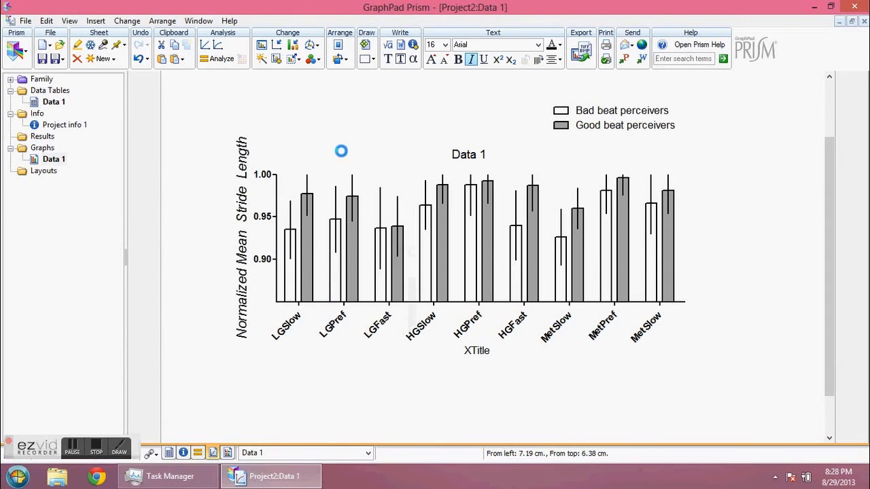
{"action": "left_click", "coordinate": [279, 175]}
{"action": "left_click_drag", "start_coordinate": [279, 178], "coordinate": [279, 127]}
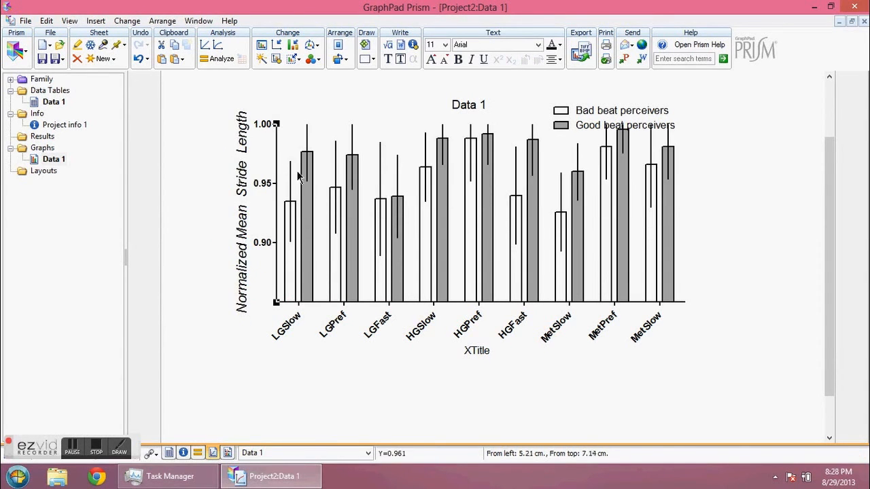
Step: Replace the X axis title with "Cue Type by Tempo"
{"action": "double_click", "coordinate": [476, 351]}
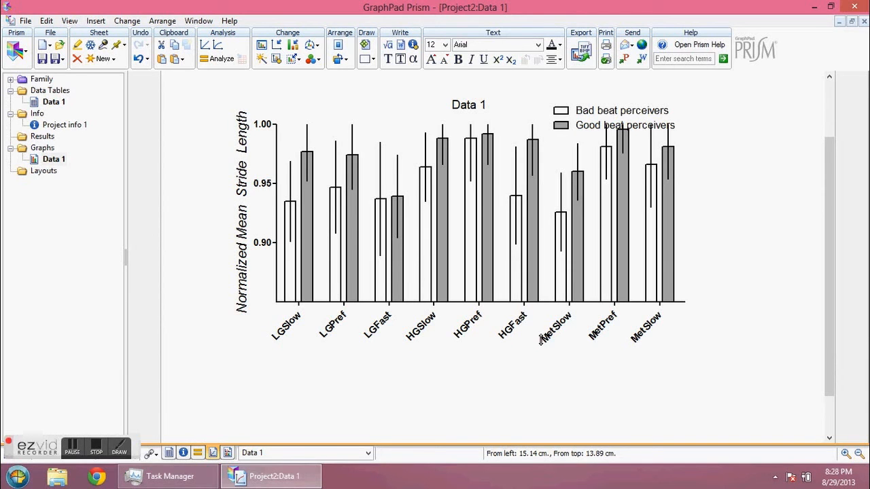
{"action": "type", "text": "Cue"}
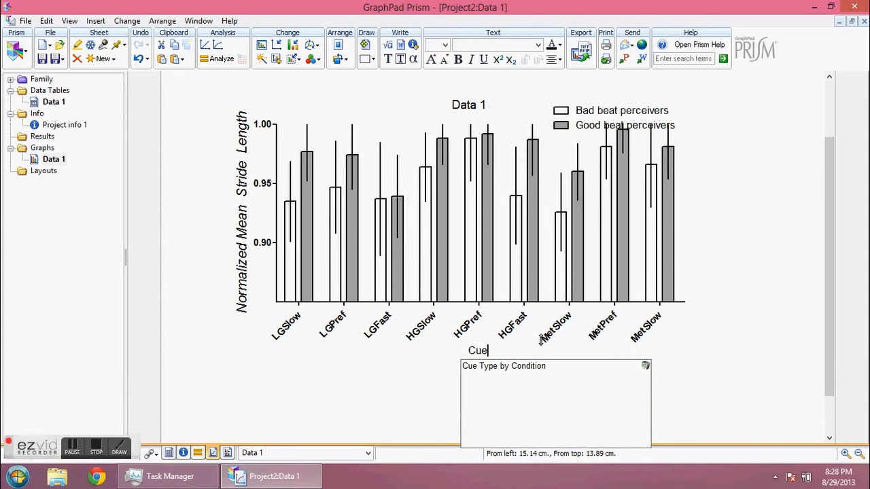
{"action": "key", "text": "Down"}
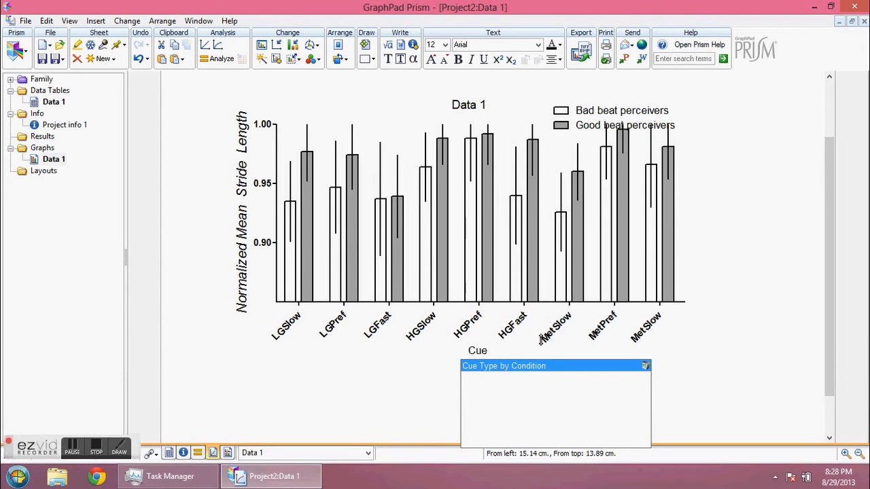
{"action": "type", "text": "Type by Tempo"}
{"action": "left_click", "coordinate": [771, 289]}
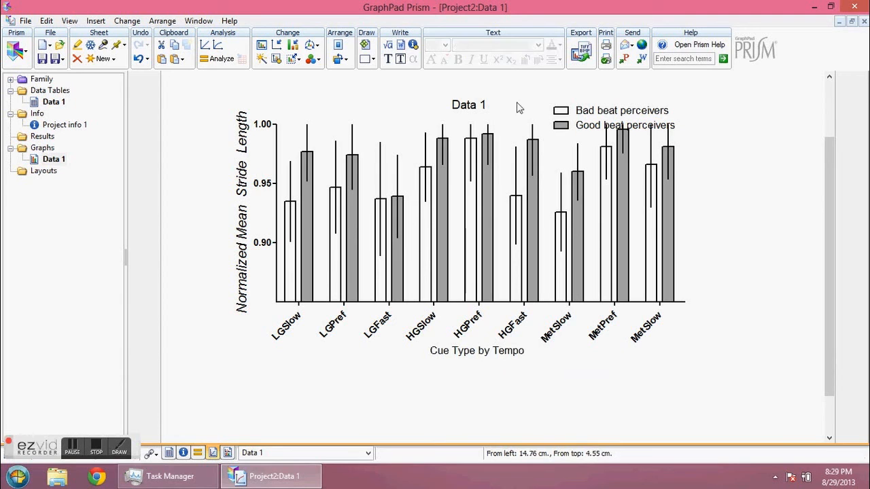
Step: Replace the graph title with "Stride Length"
{"action": "double_click", "coordinate": [469, 105]}
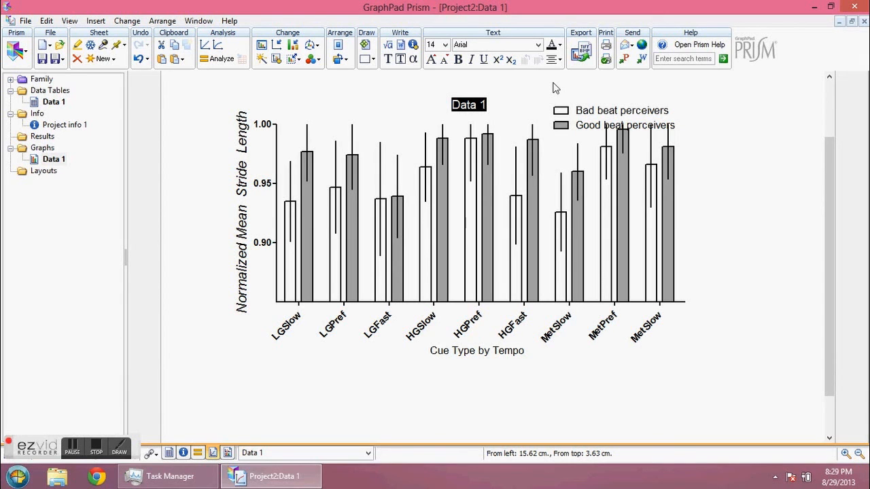
{"action": "type", "text": "Normal"}
{"action": "key", "text": "BackSpace"}
{"action": "key", "text": "BackSpace"}
{"action": "key", "text": "BackSpace"}
{"action": "key", "text": "BackSpace"}
{"action": "key", "text": "BackSpace"}
{"action": "key", "text": "BackSpace"}
{"action": "type", "text": "St"}
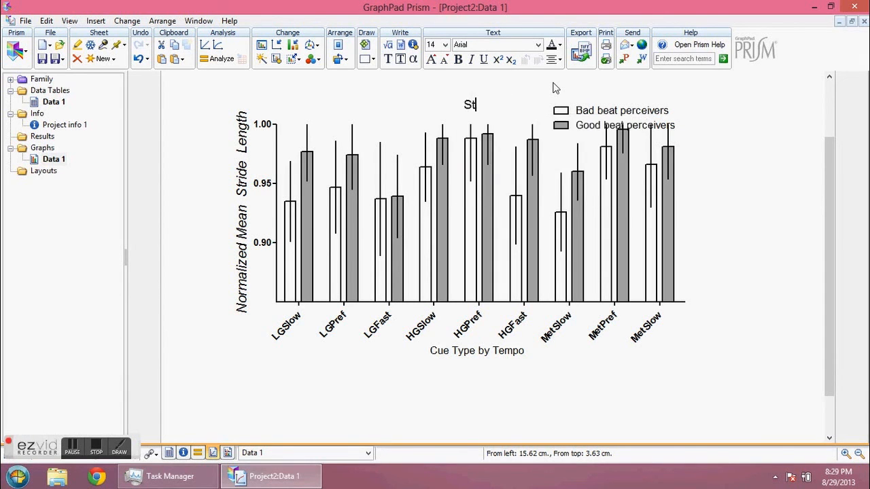
{"action": "type", "text": "ride  Length"}
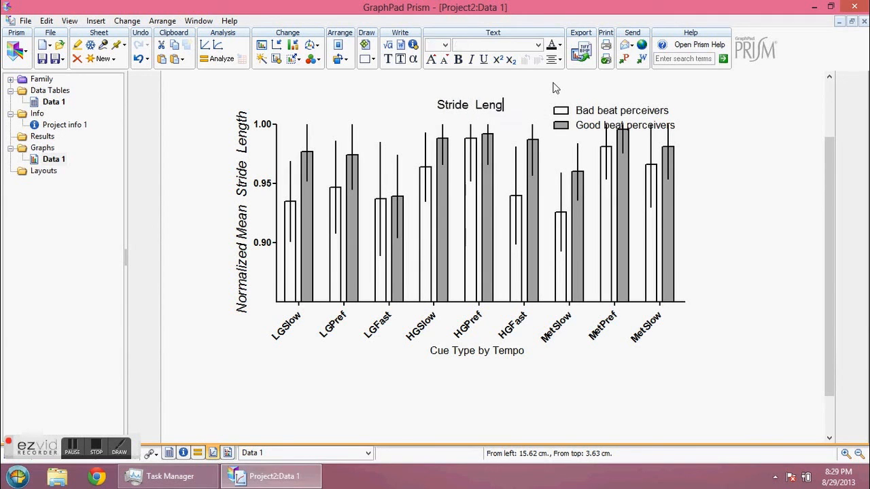
{"action": "left_click", "coordinate": [680, 94]}
Step: Move the whole legend up so that it clears the bars and error bars of the taller plot
{"action": "left_click_drag", "start_coordinate": [731, 89], "coordinate": [520, 168]}
{"action": "left_click_drag", "start_coordinate": [593, 123], "coordinate": [601, 97]}
{"action": "left_click", "coordinate": [726, 119]}
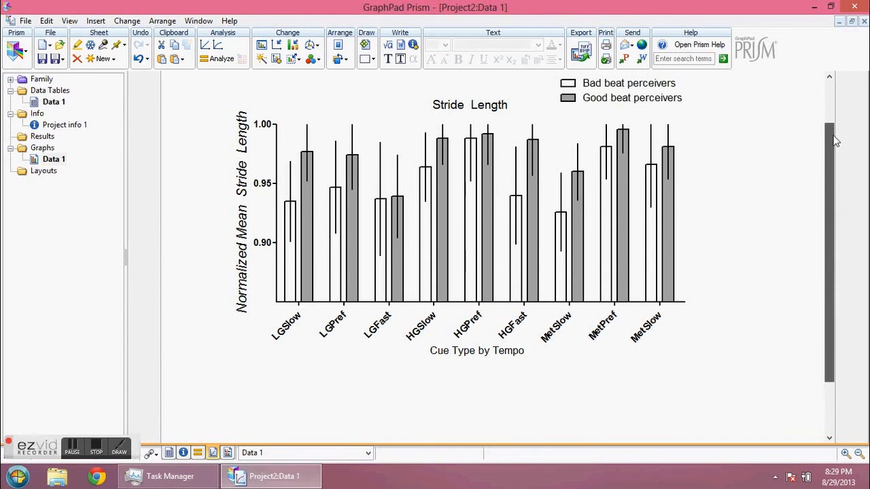
Step: Set the minimum of the left Y axis range to 0.88
{"action": "scroll", "coordinate": [828, 150], "scroll_direction": "up", "scroll_amount": 1}
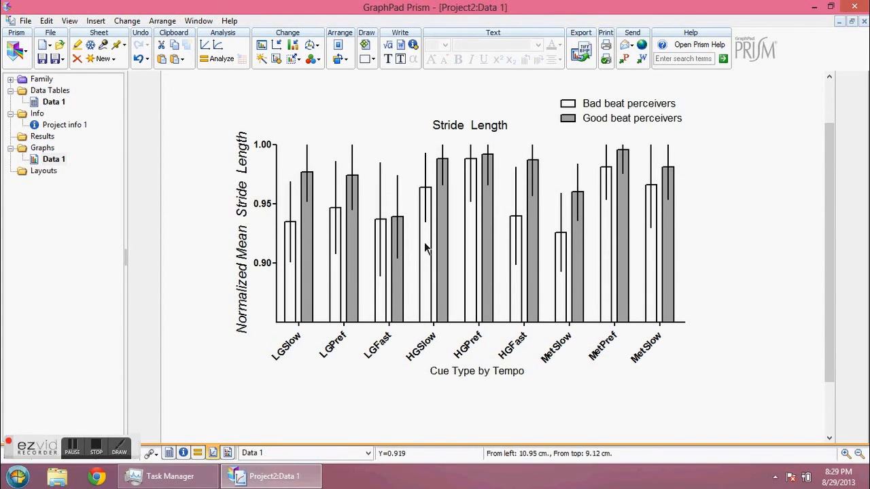
{"action": "double_click", "coordinate": [276, 292]}
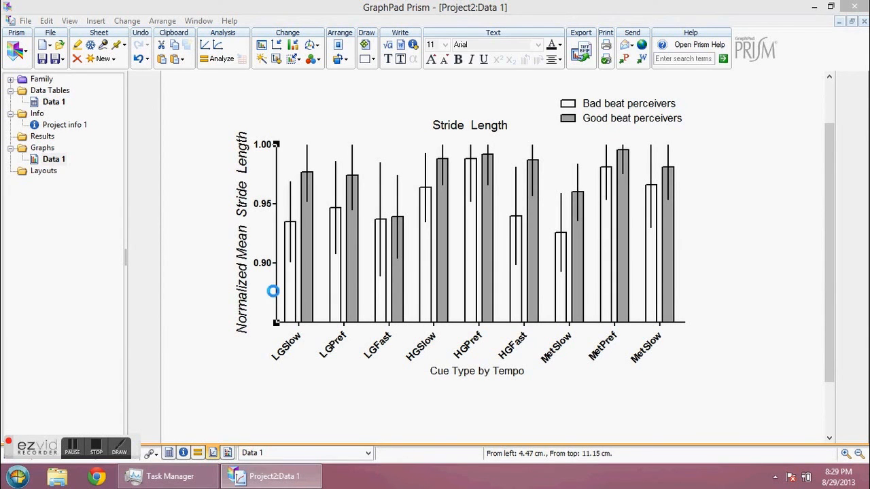
{"action": "left_click", "coordinate": [342, 142]}
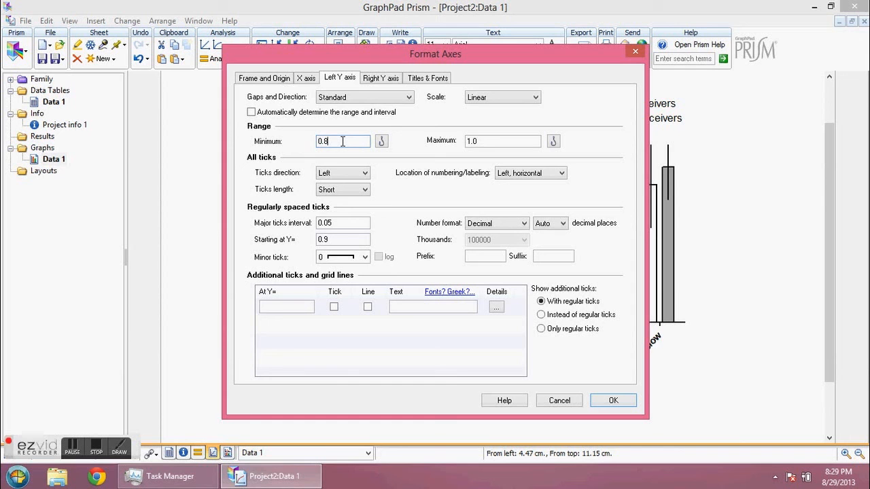
{"action": "key", "text": "Return"}
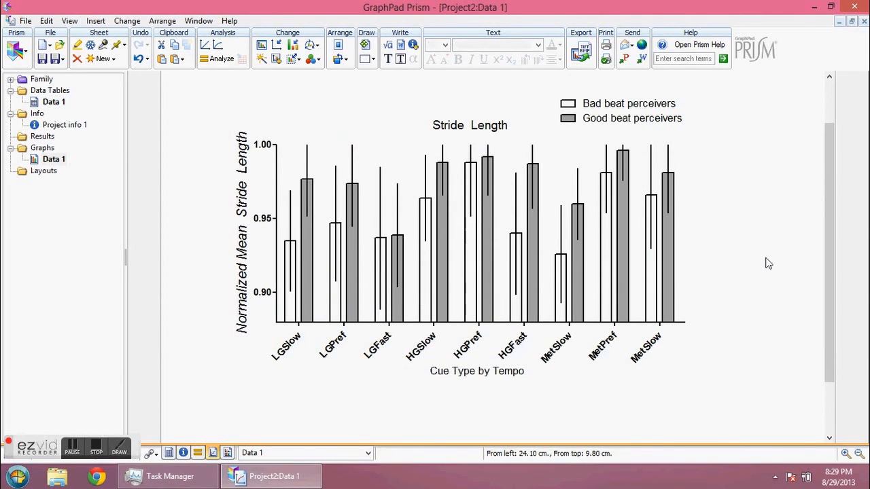
Step: Reopen the left Y axis format settings, move the dialog off the graph title, and edit the range maximum
{"action": "double_click", "coordinate": [280, 221]}
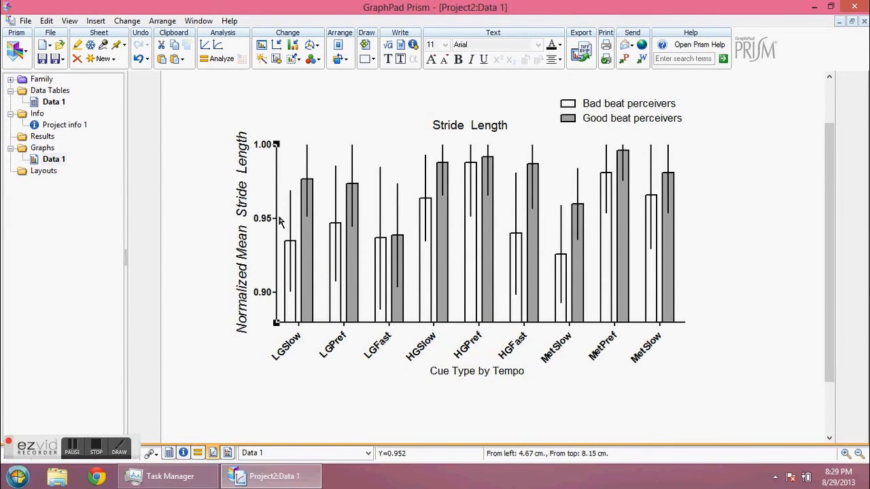
{"action": "double_click", "coordinate": [494, 141]}
{"action": "left_click_drag", "start_coordinate": [527, 54], "coordinate": [557, 168]}
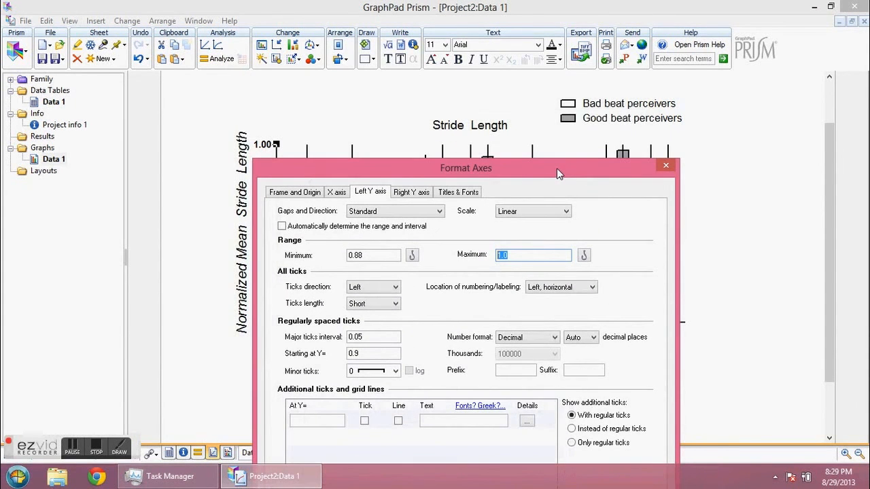
{"action": "type", "text": "1.0"}
{"action": "key", "text": "BackSpace"}
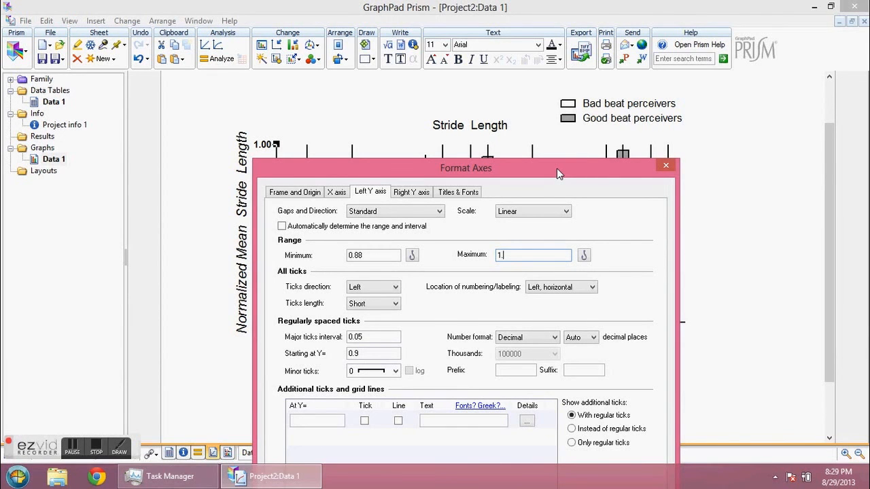